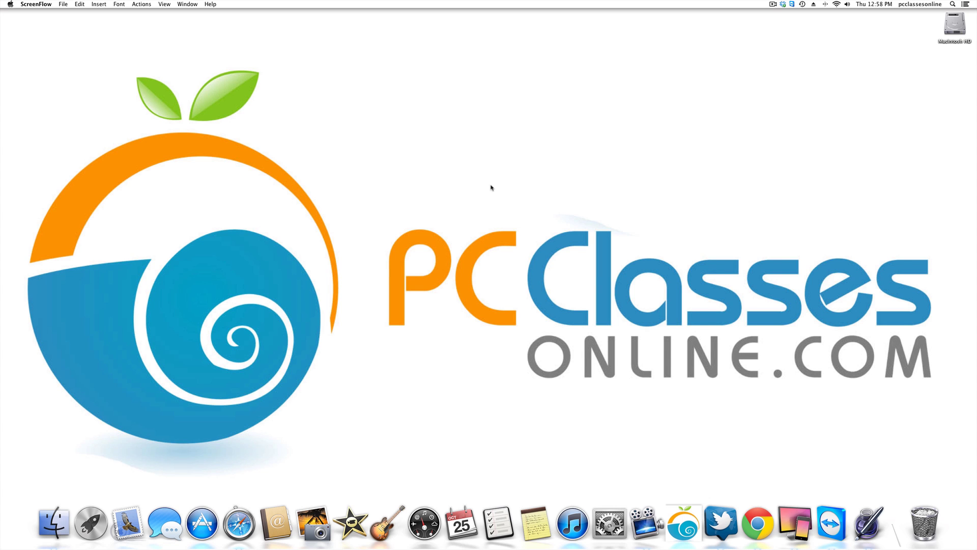
Launch Safari on Google and enlarge its window, then open, move and close a second window.
left_click(249, 517)
left_click_drag(602, 308, 854, 492)
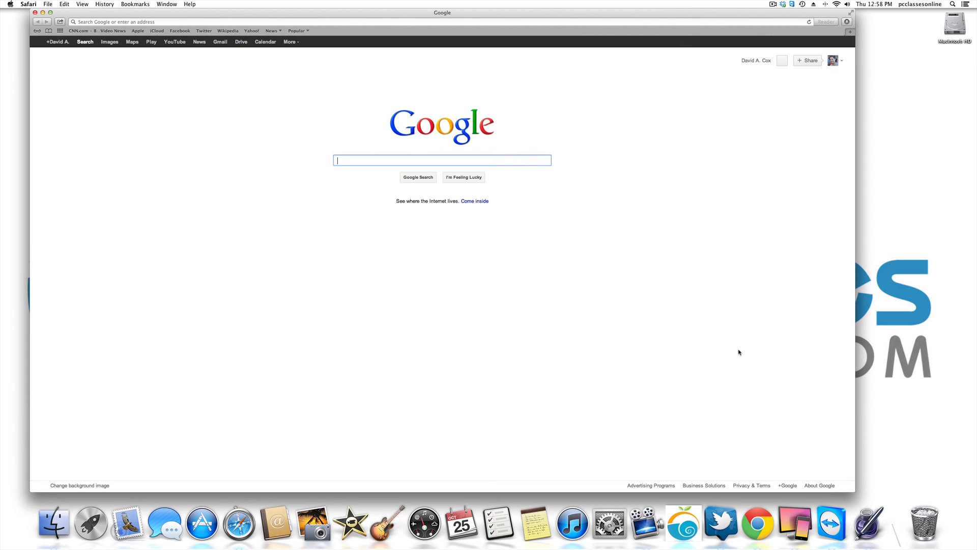
key("super+n")
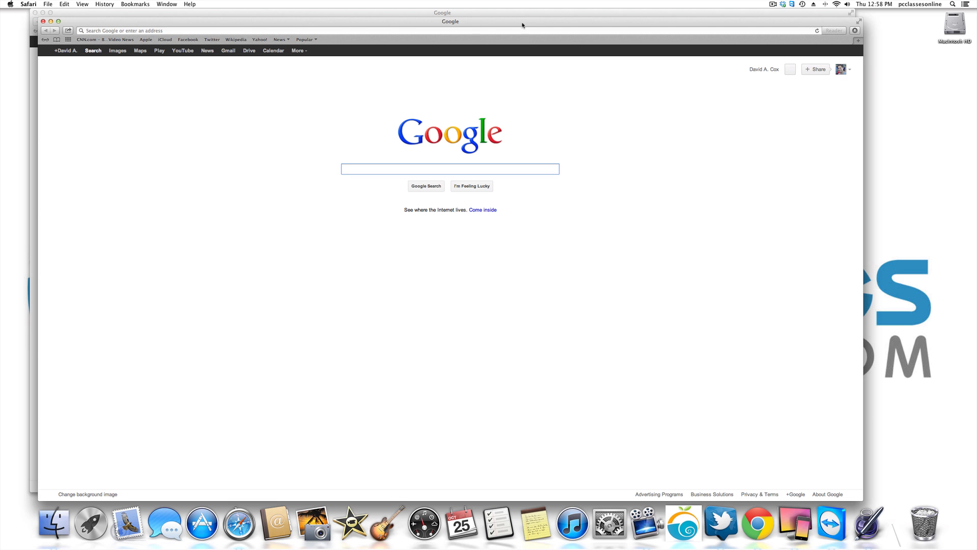
mouse_move(524, 23)
left_mouse_down()
mouse_move(535, 144)
mouse_move(542, 29)
left_mouse_up()
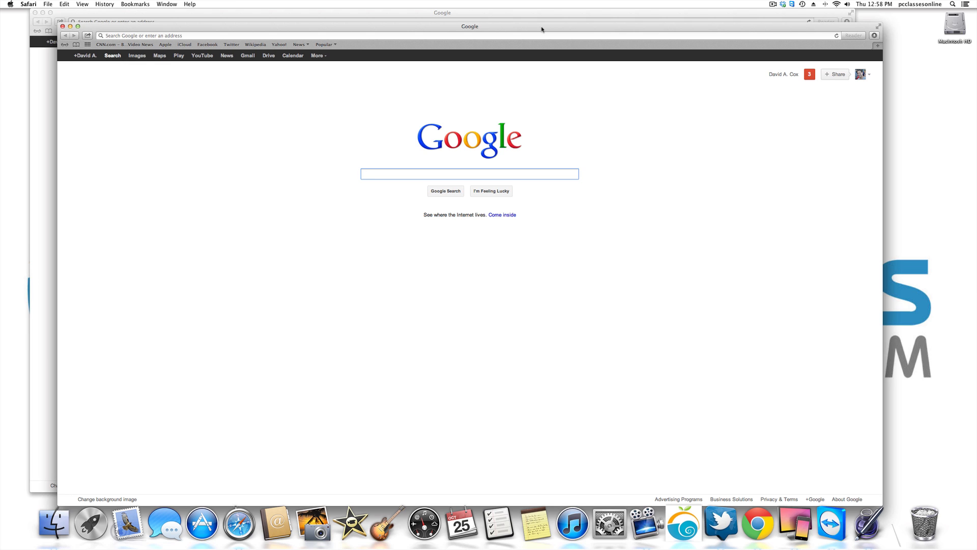
key("super+w")
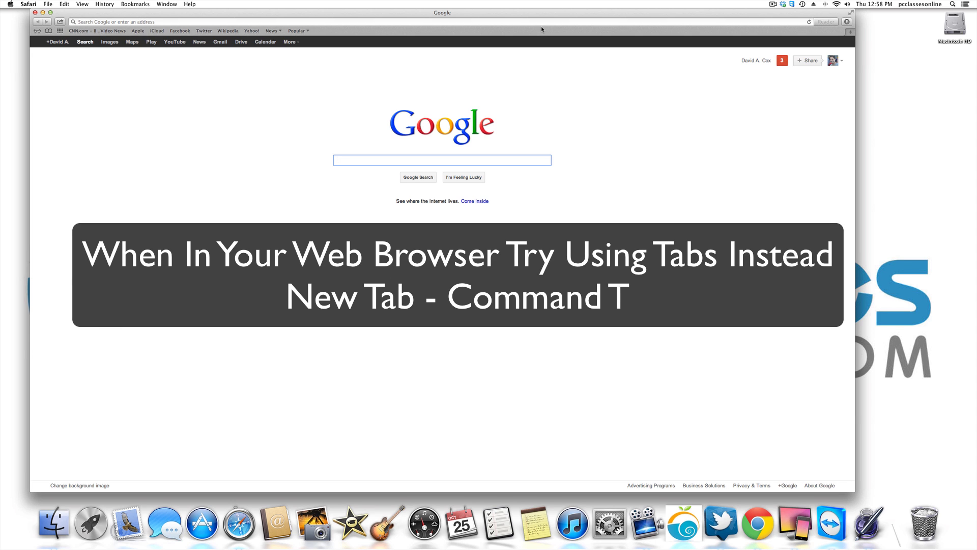
Open a new tab on the Apple iPad mini page from Top Sites and switch between it and Google.
key("super+t")
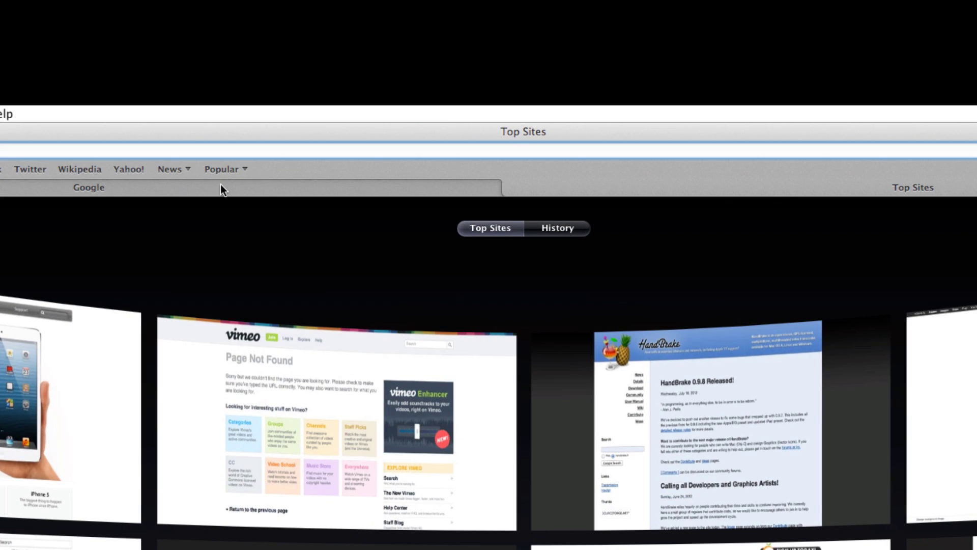
left_click(222, 188)
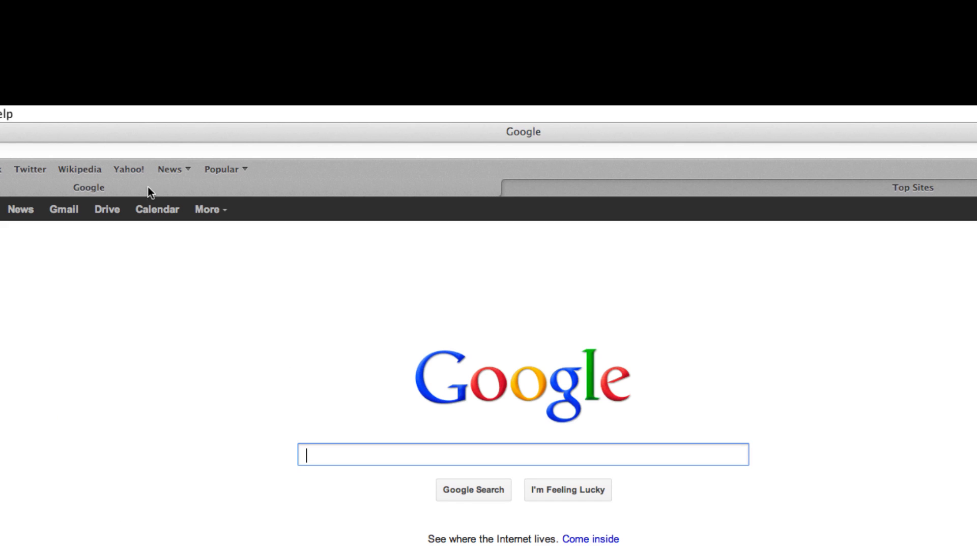
left_click(557, 191)
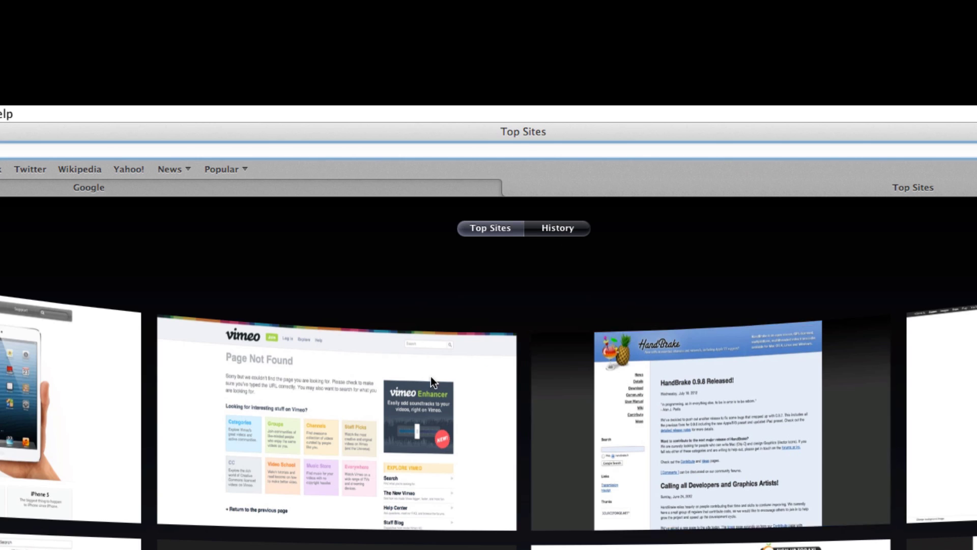
left_click(33, 395)
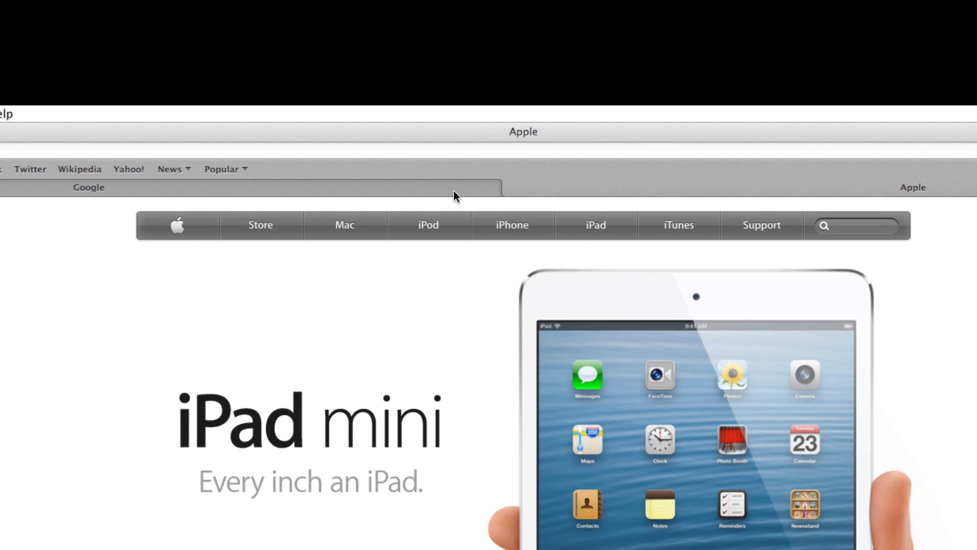
left_click(453, 192)
left_click(562, 190)
left_click(460, 190)
left_click(541, 191)
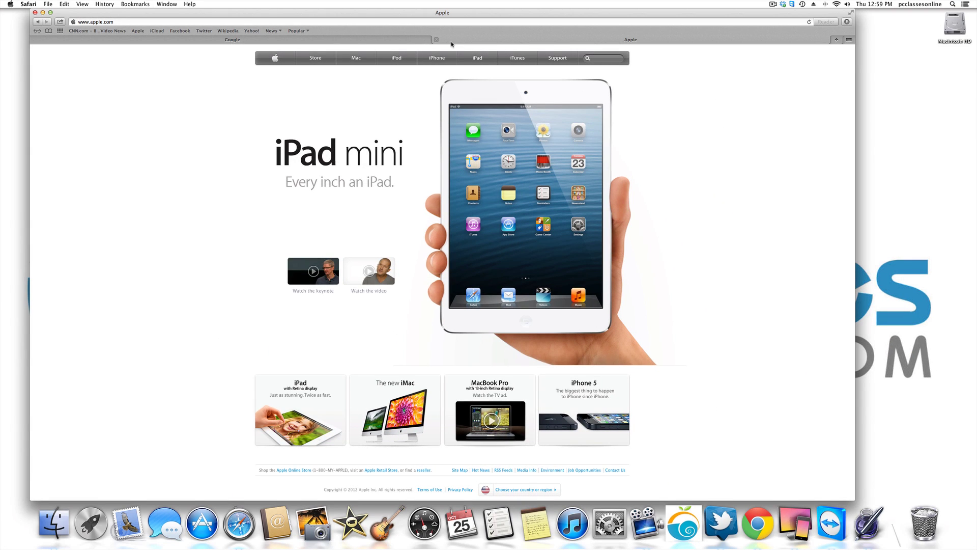
Open a third tab on the Villy Custom bike page, then return to Google via the Apple tab.
key("super+t")
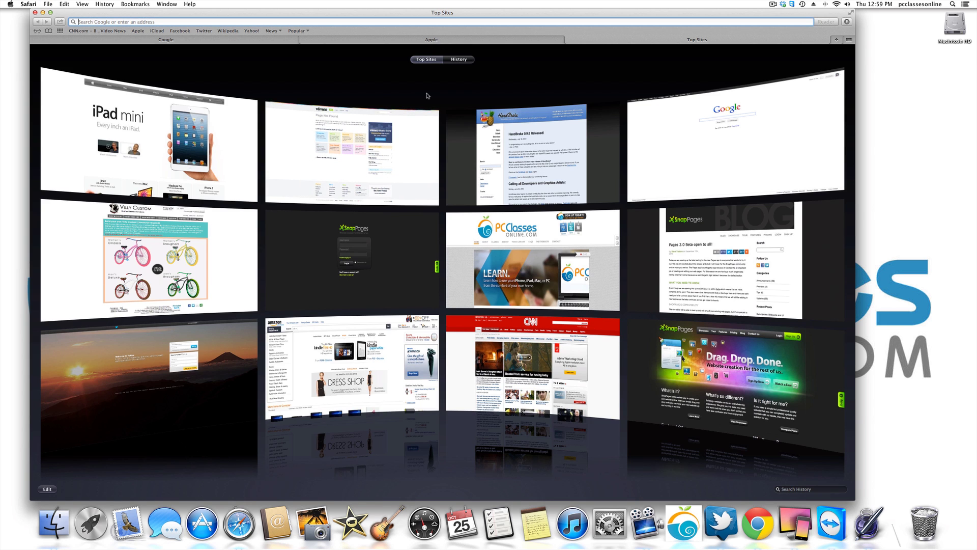
left_click(207, 245)
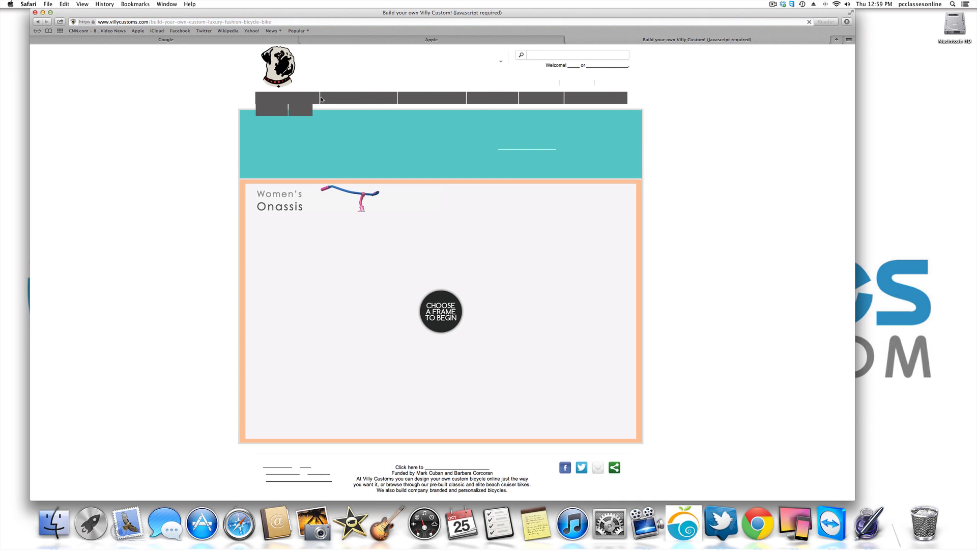
left_click(418, 42)
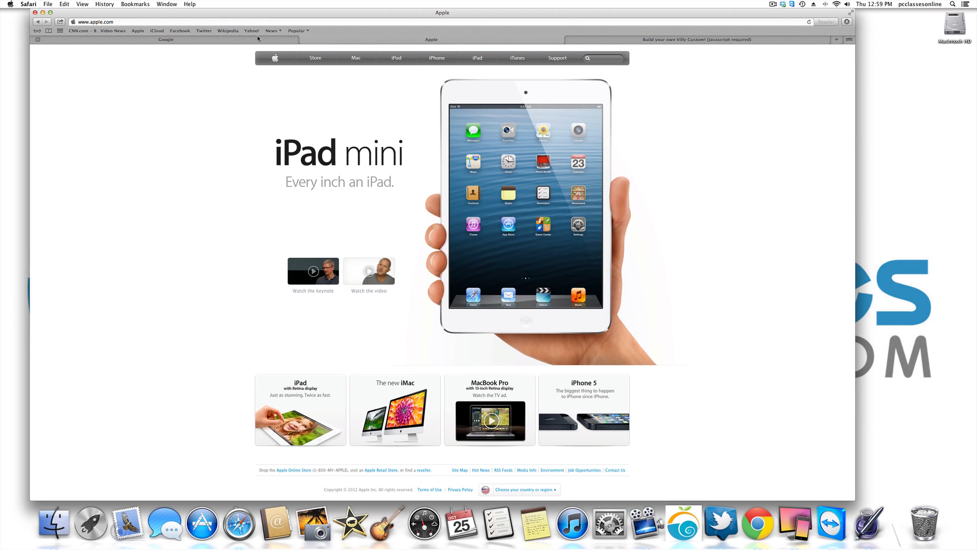
left_click(258, 40)
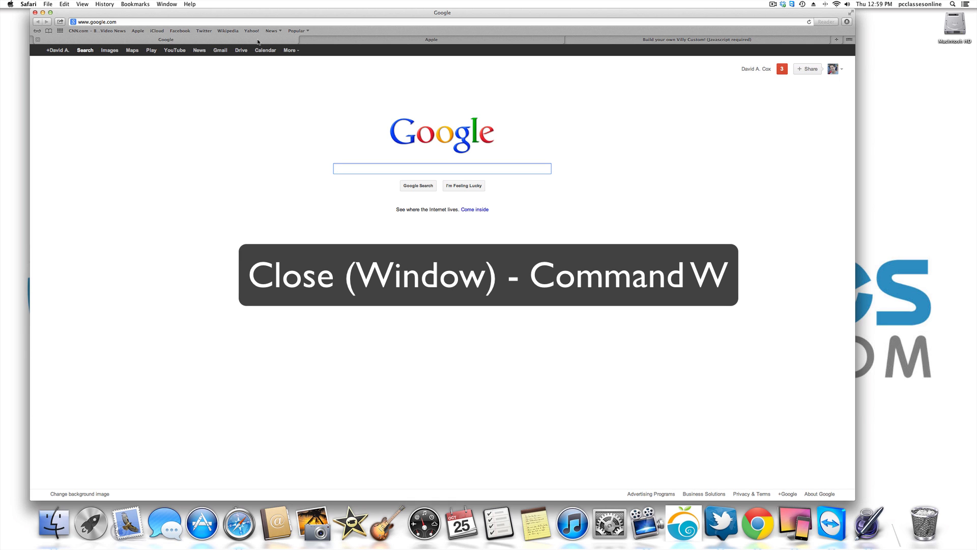
Close the Google, Apple and Villy tabs and the Safari window, then open and close a Finder home window.
key("super+w")
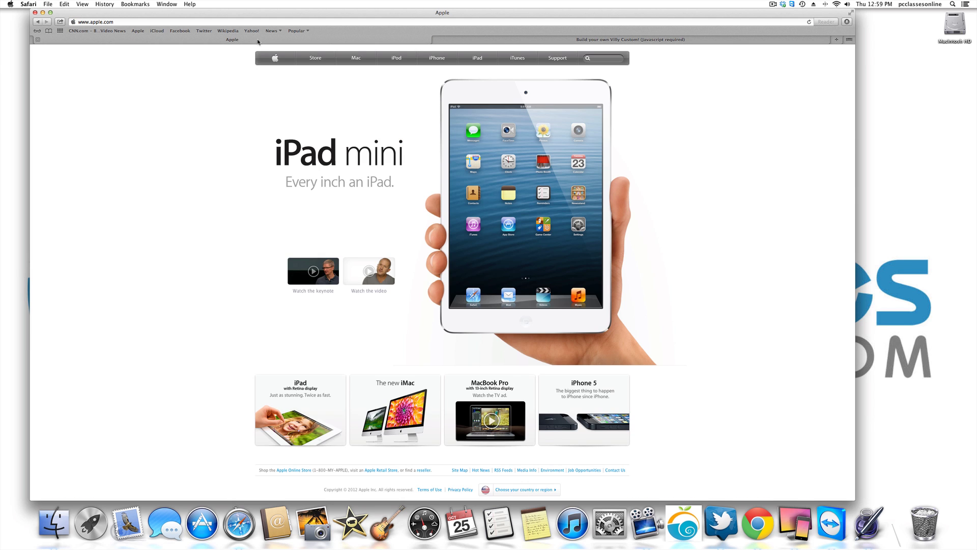
key("super+w")
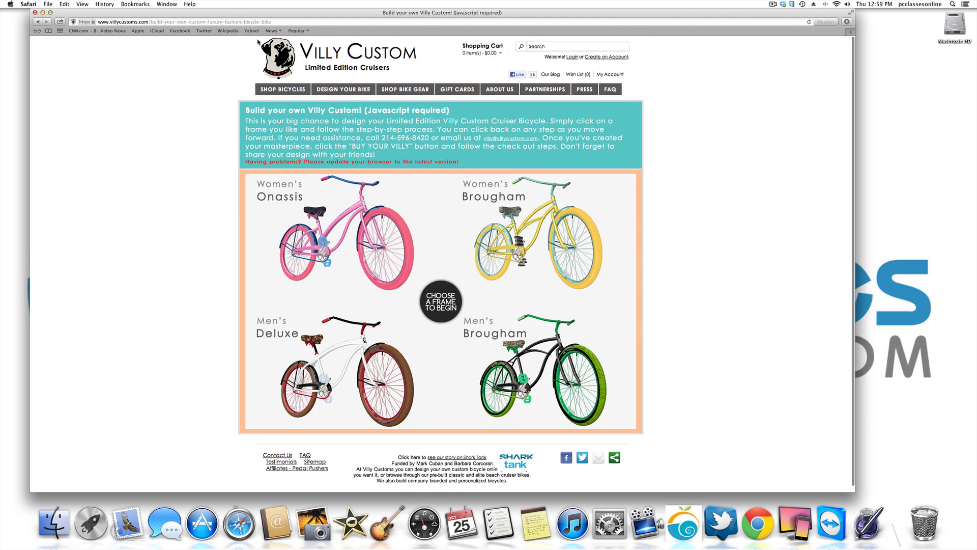
key("super+w")
left_click(53, 522)
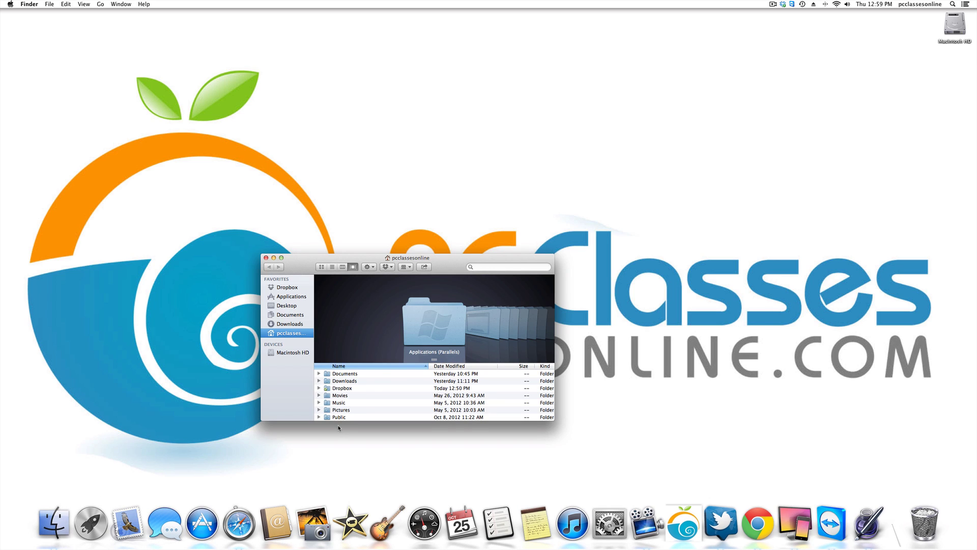
key("super+w")
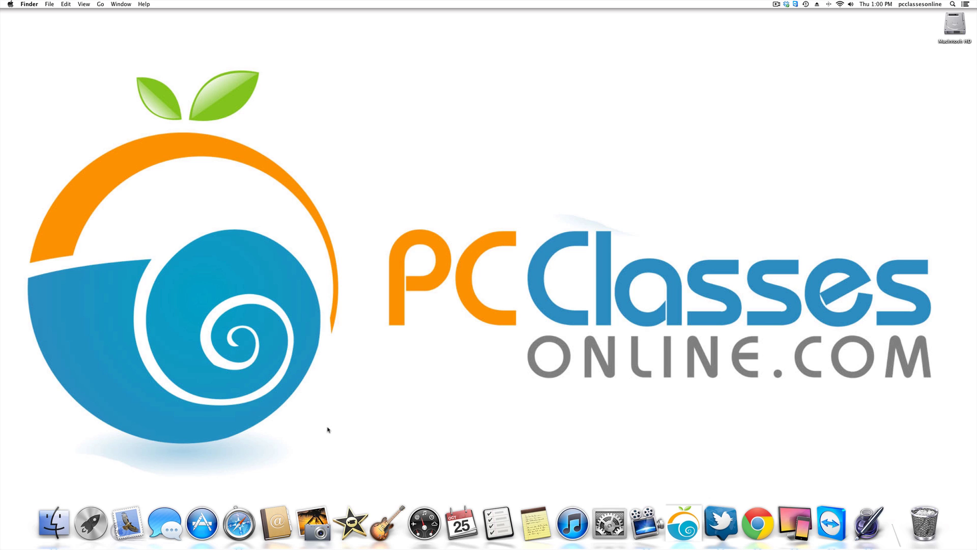
Reopen Safari on Google, then quit it entirely with Cmd+Q.
left_click(240, 521)
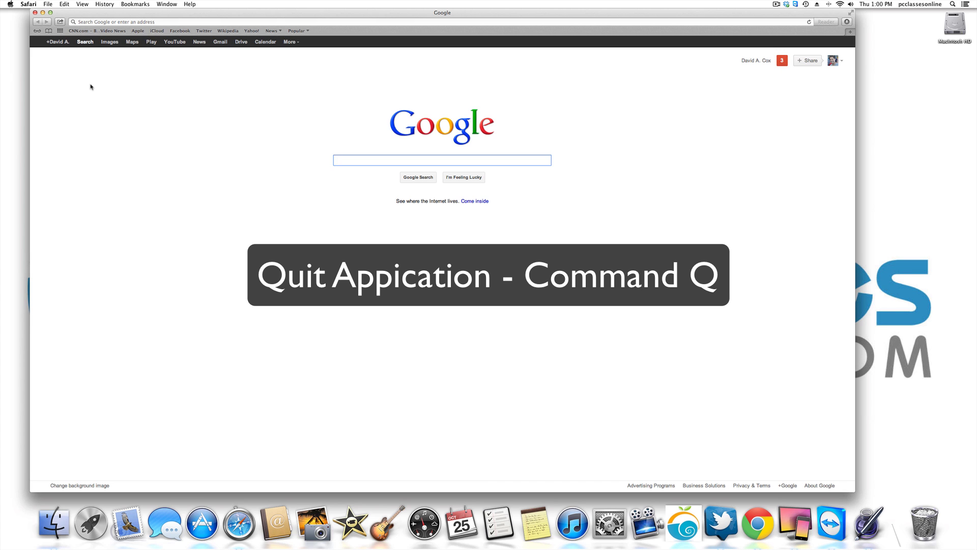
key("super+q")
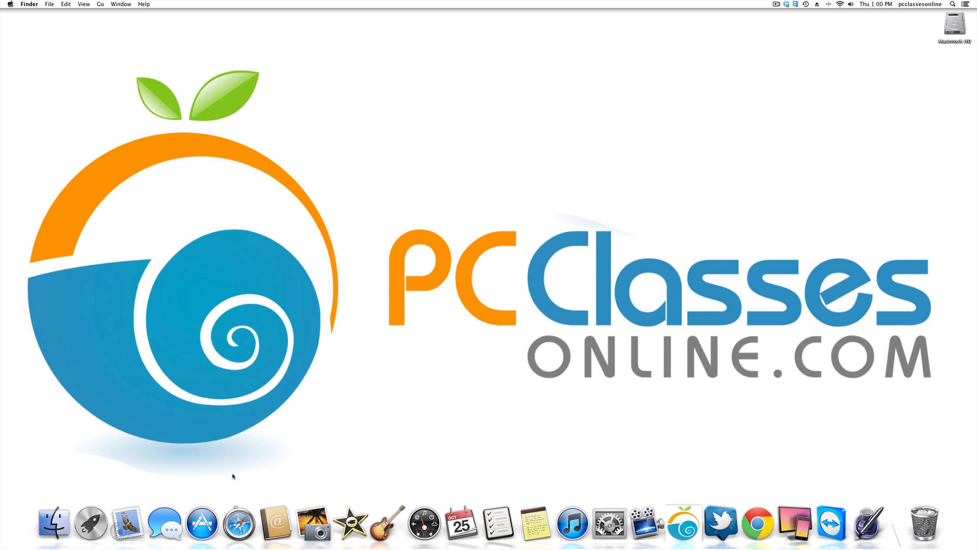
Trash the eight Documents files from 'free ipad favorite apps' through 'newtomac10/8/12' with Cmd+Delete.
left_click(46, 516)
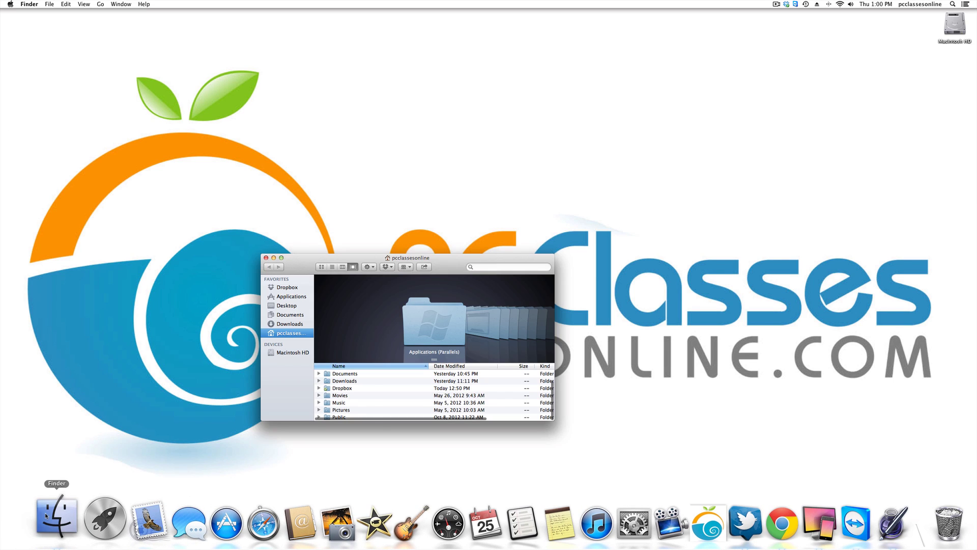
left_click(297, 316)
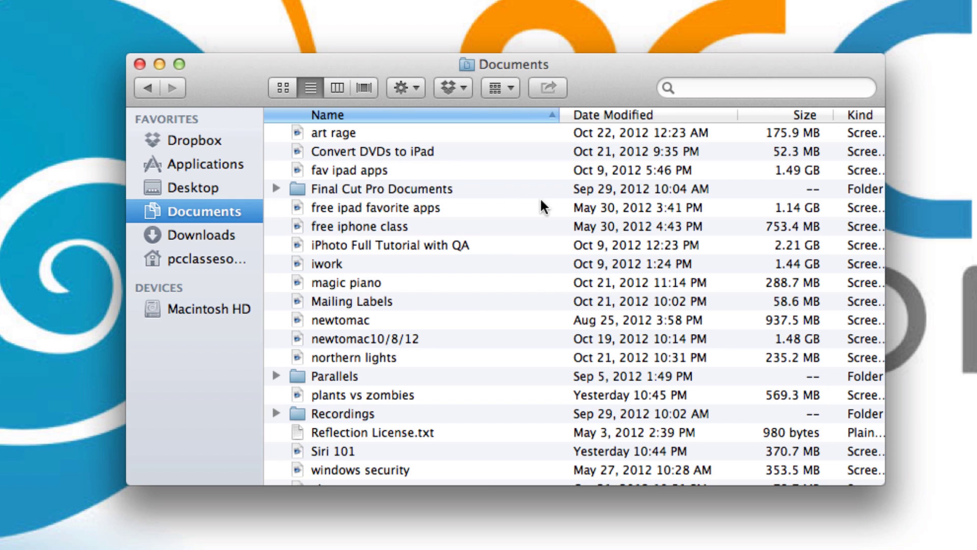
left_click_drag(540, 200, 520, 340)
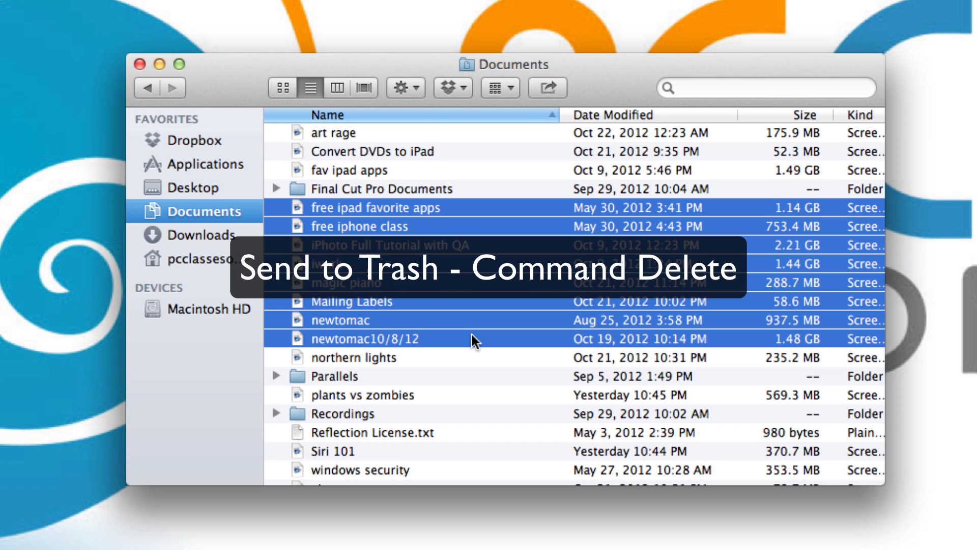
key("super+Delete")
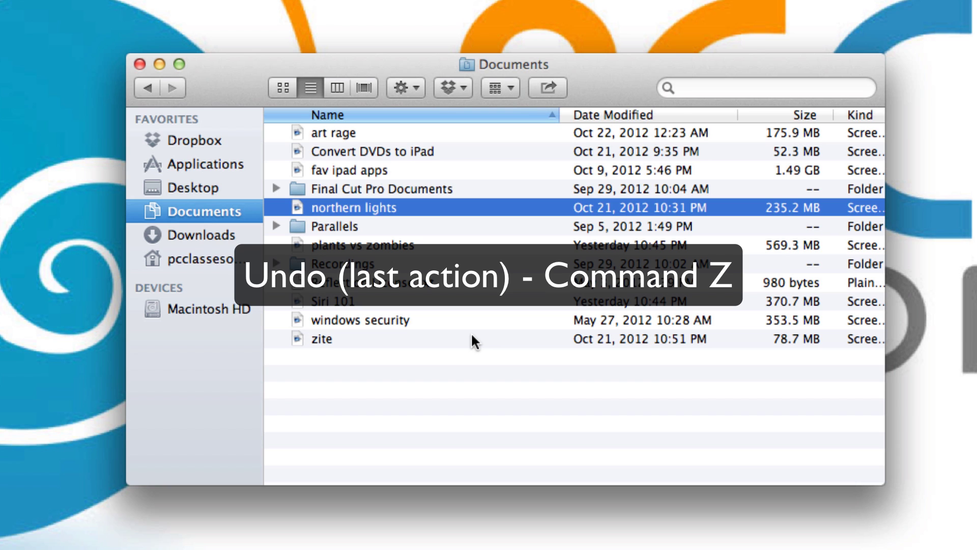
Undo the Move to Trash with Cmd+Z so the eight files return to Documents.
key("super+z")
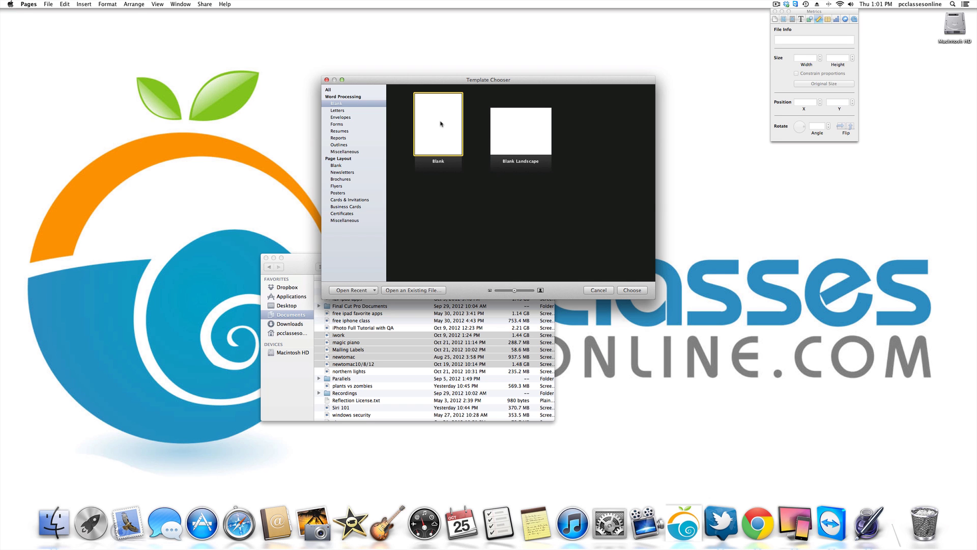
Type 'paleontoologist' in a new blank Pages document and forward-delete the extra 'o'.
double_click(440, 123)
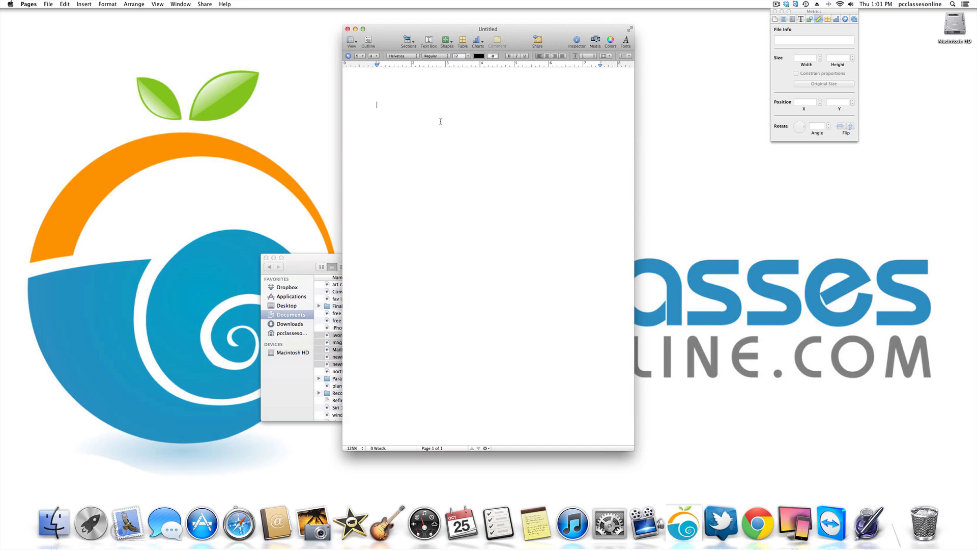
type("paleo")
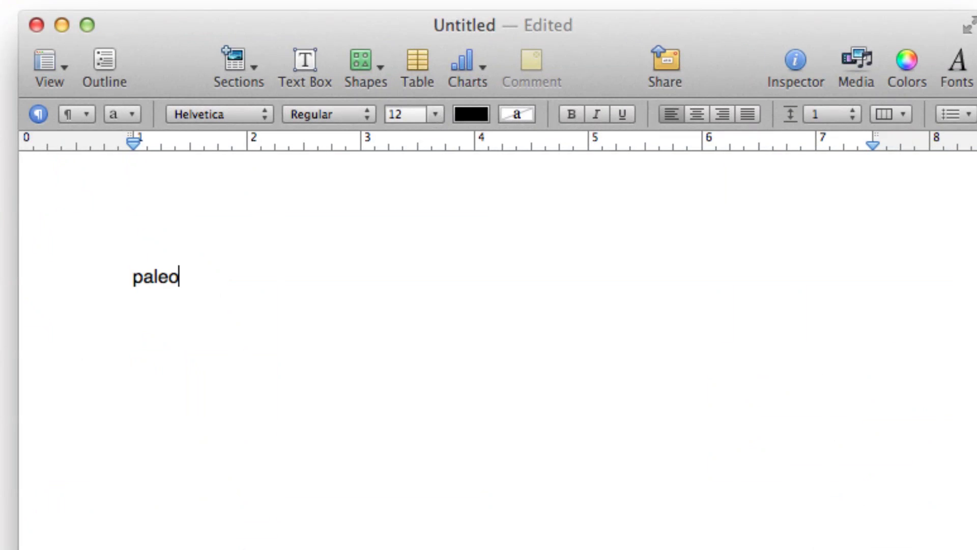
type("ntoologist")
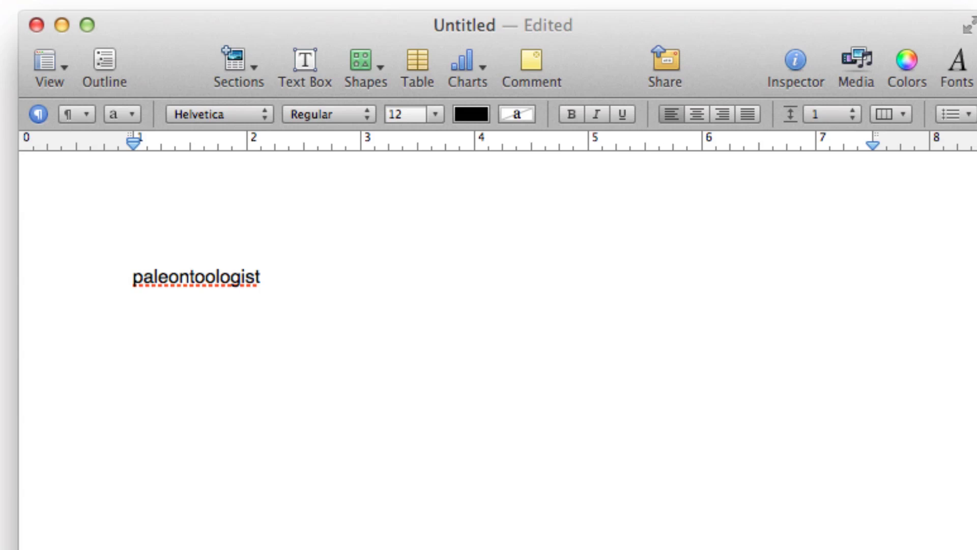
left_click(215, 277)
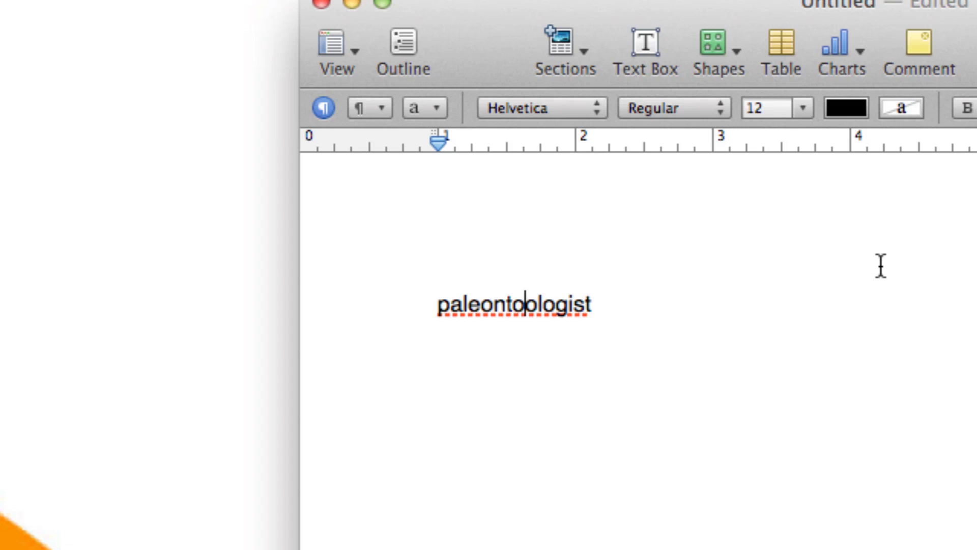
key("Right")
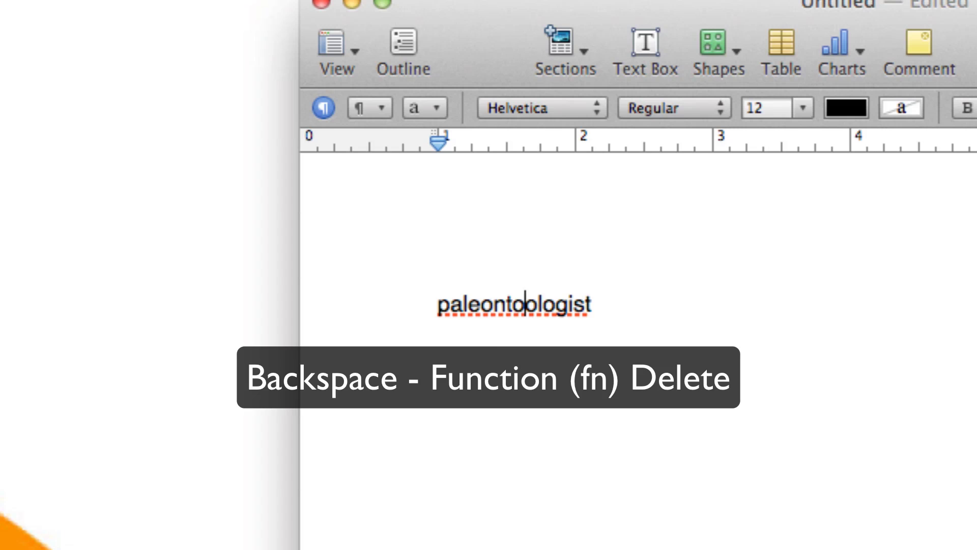
key("Delete")
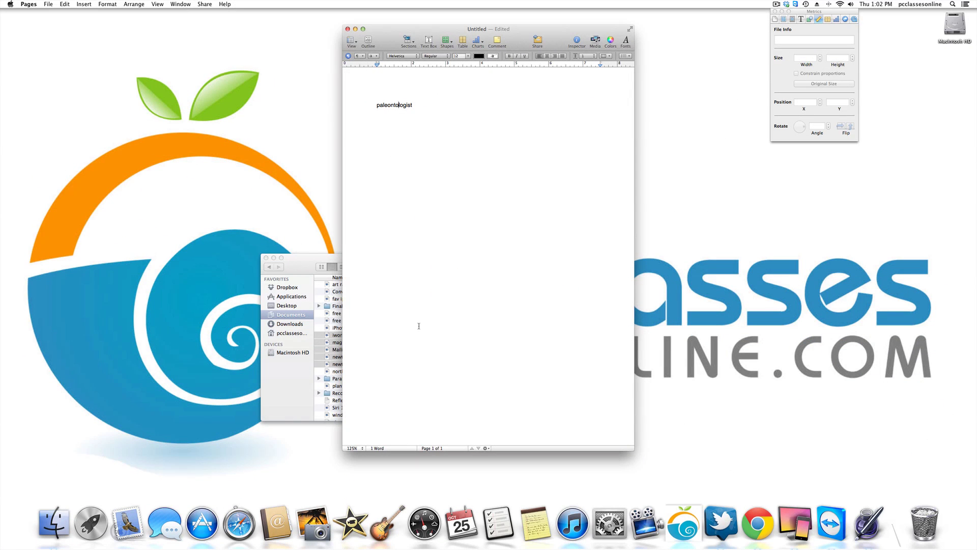
Close the Pages document without saving and load pcclassesonline.com in Safari.
key("super+w")
key("super+d")
left_click(239, 523)
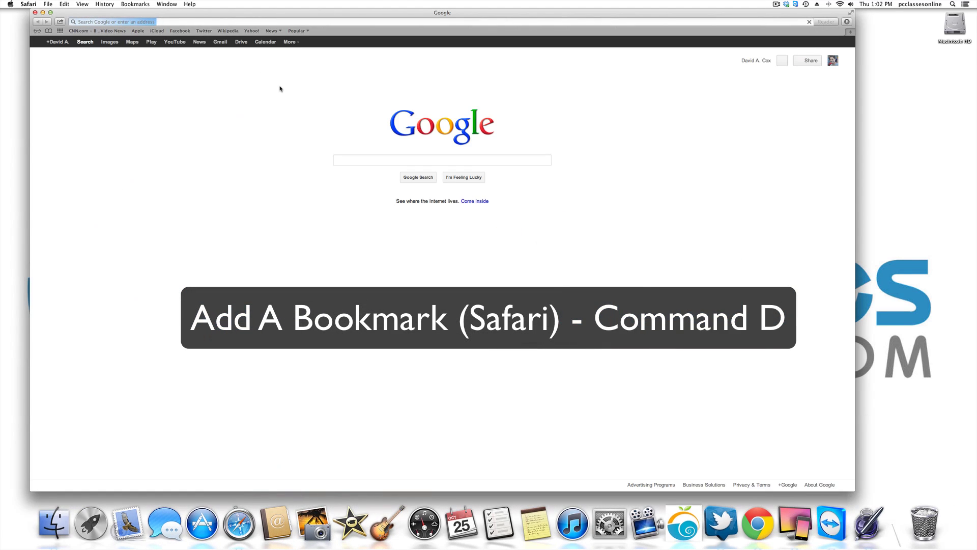
left_click(195, 22)
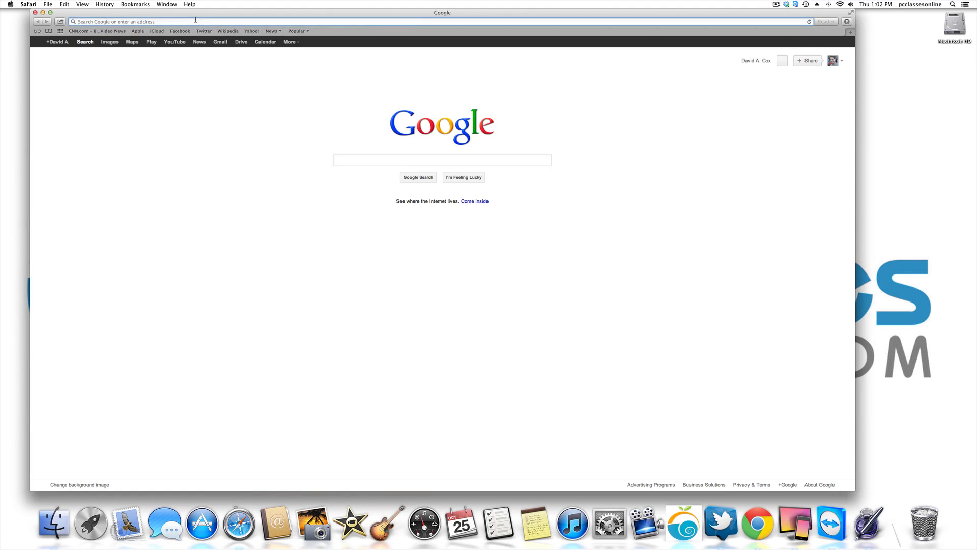
type("pcclassesonline.com")
key("Return")
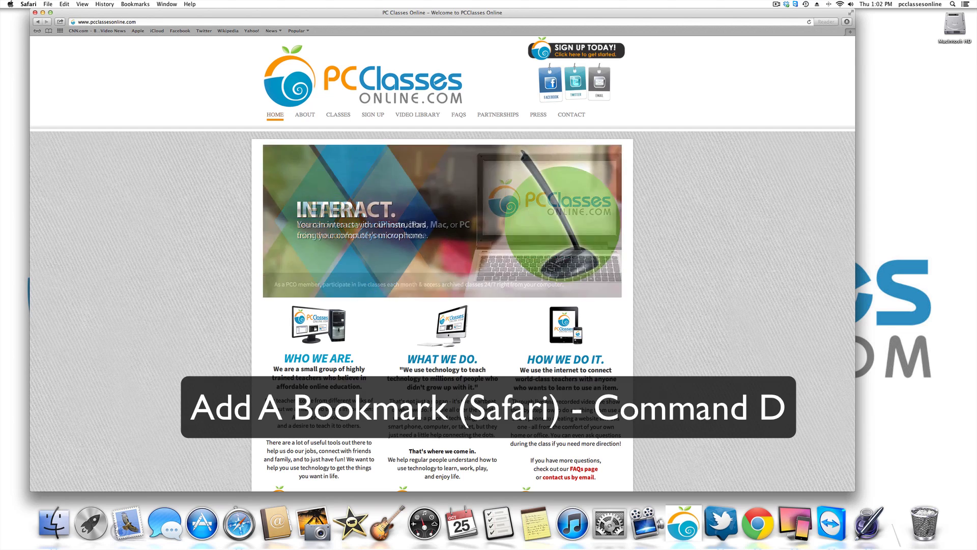
Start a Command-D bookmark to the Bookmarks Bar, cancel it, then close the Safari and Finder windows.
key("super+d")
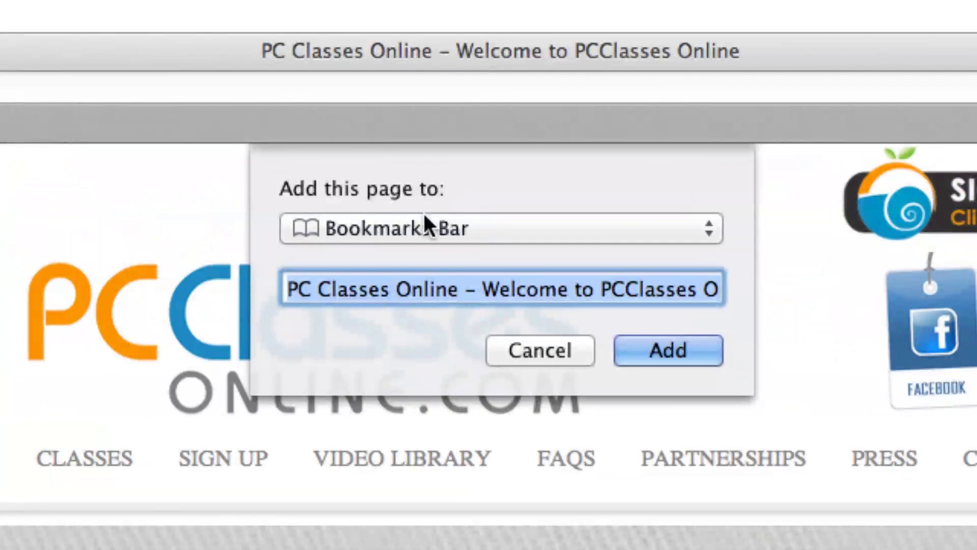
left_click(439, 163)
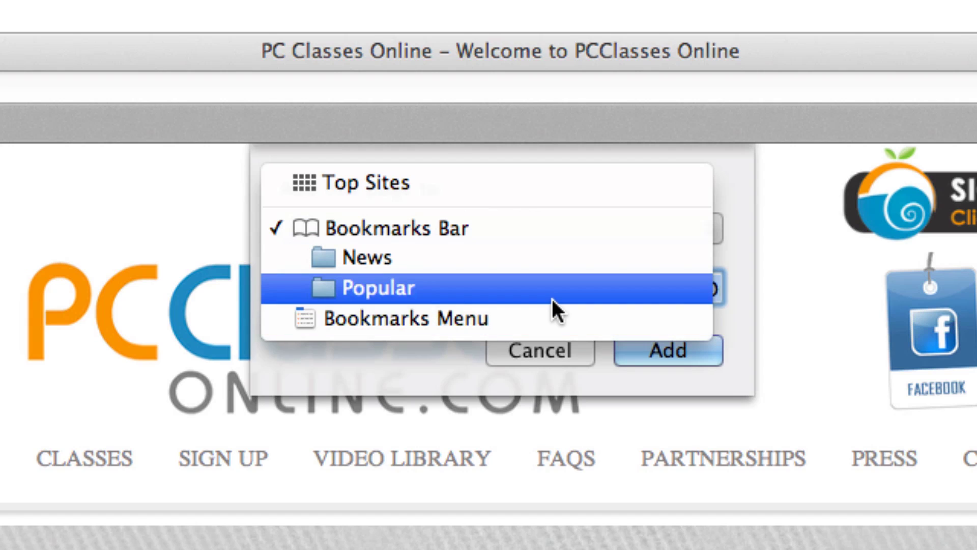
left_click(521, 222)
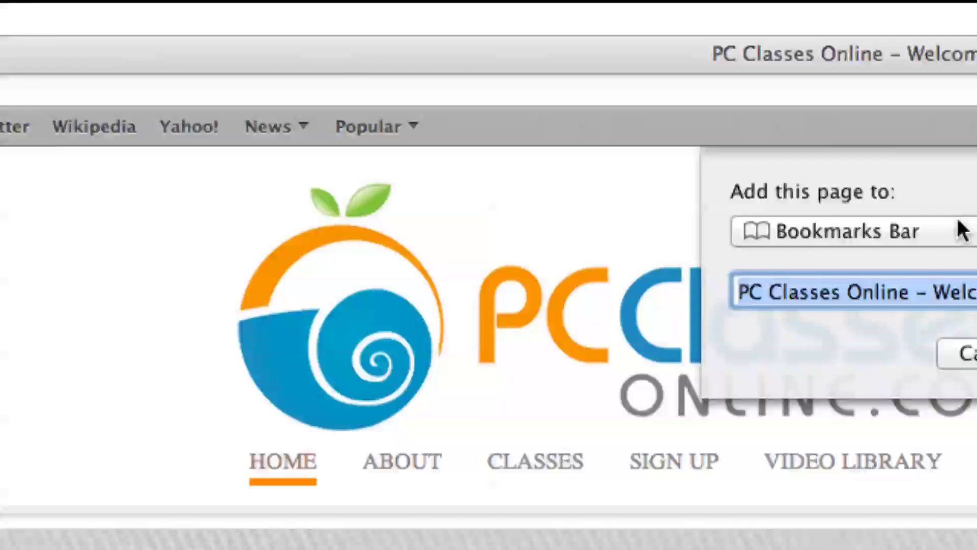
key("Return")
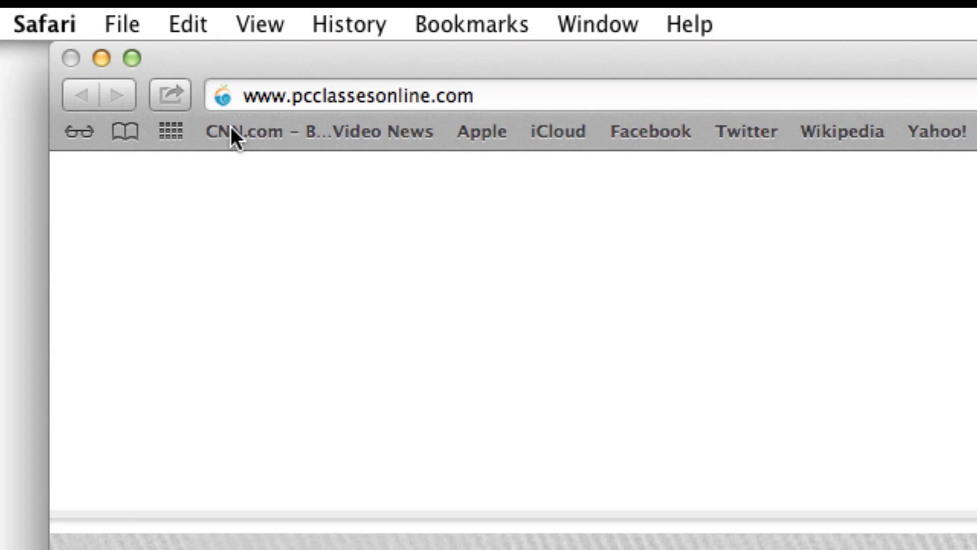
left_click(519, 15)
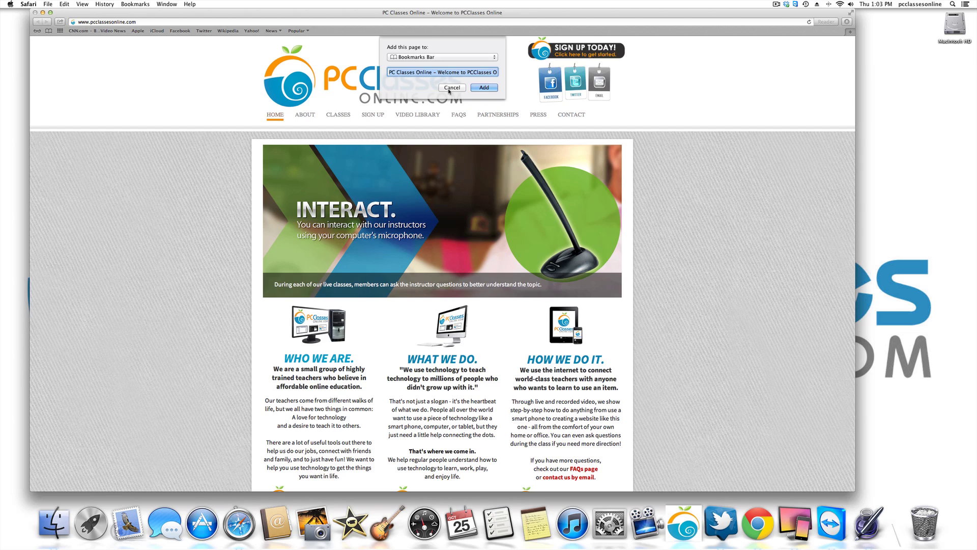
left_click(451, 87)
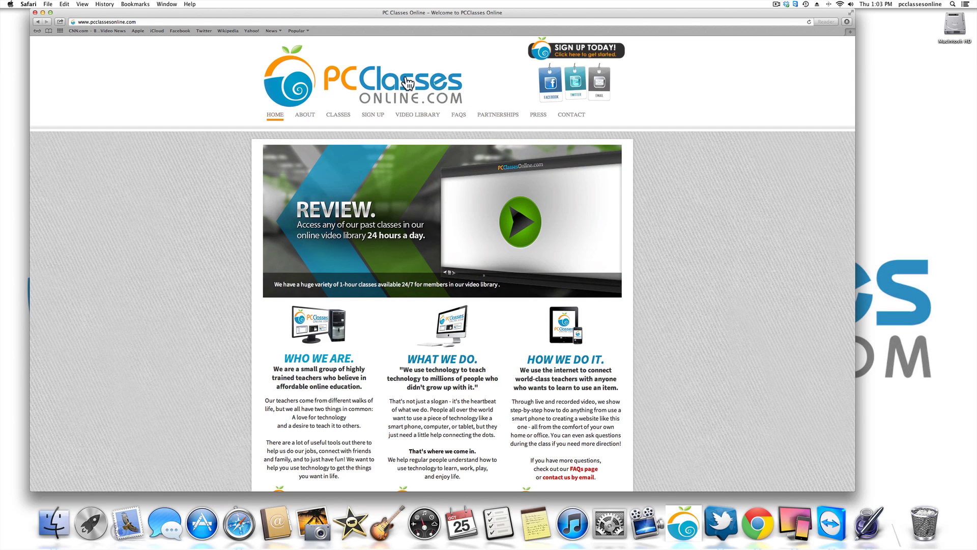
left_click(35, 12)
left_click(267, 258)
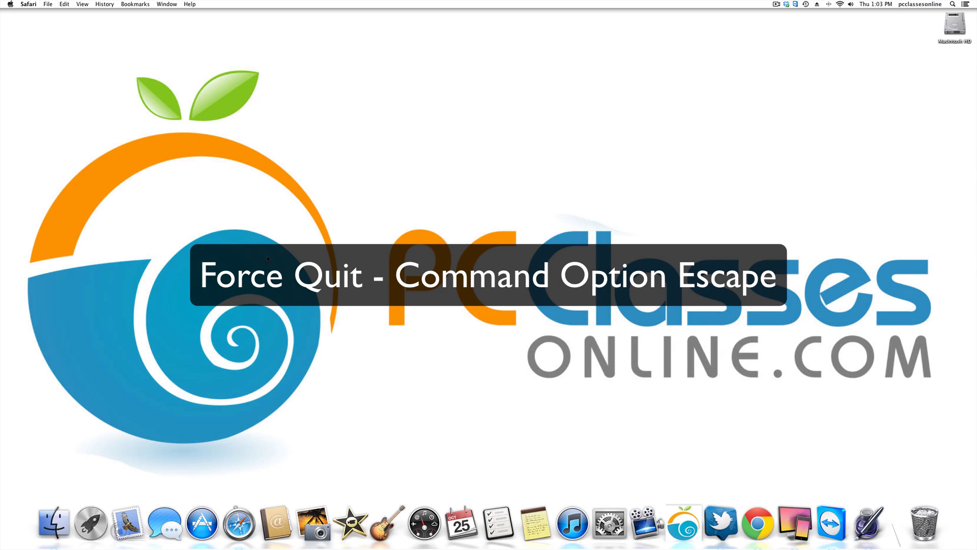
Select Twitter in Force Quit Applications and confirm Force Quit.
key("super+alt+Escape")
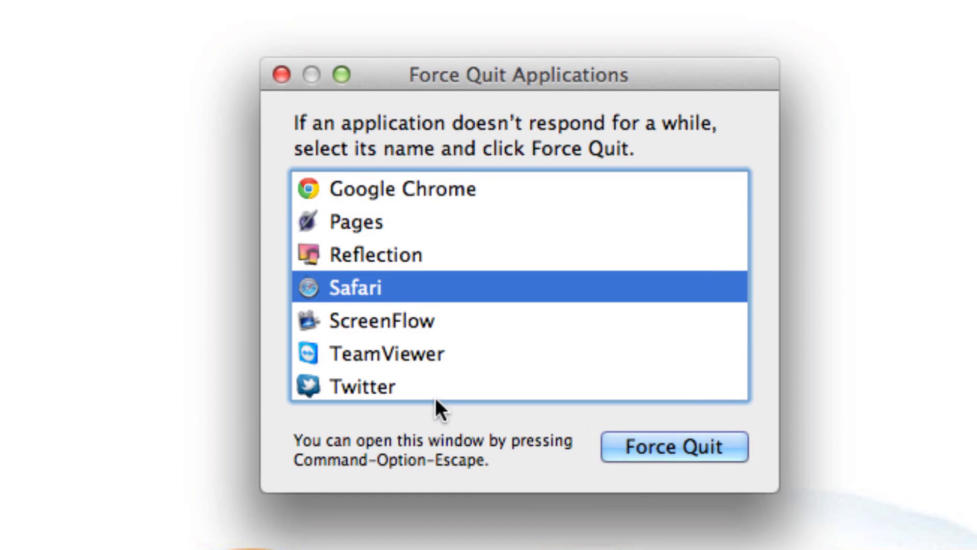
scroll(446, 351, "down", 2)
scroll(445, 340, "up", 3)
scroll(445, 340, "down", 2)
scroll(443, 336, "down", 1)
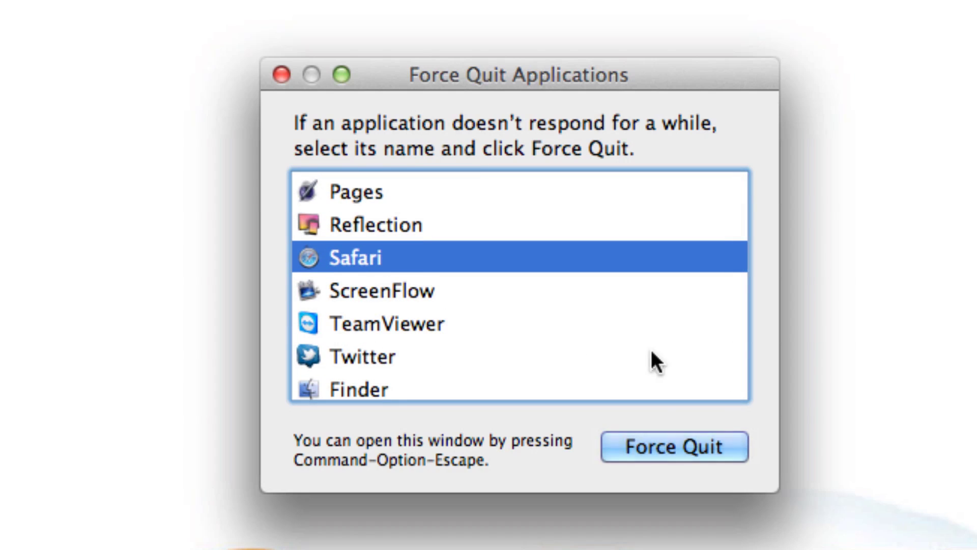
left_click(372, 341)
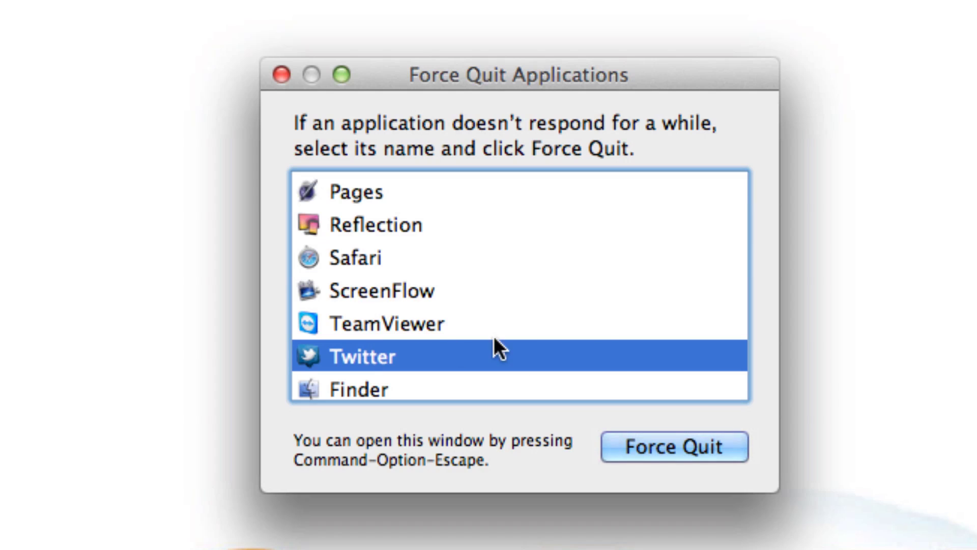
left_click(700, 450)
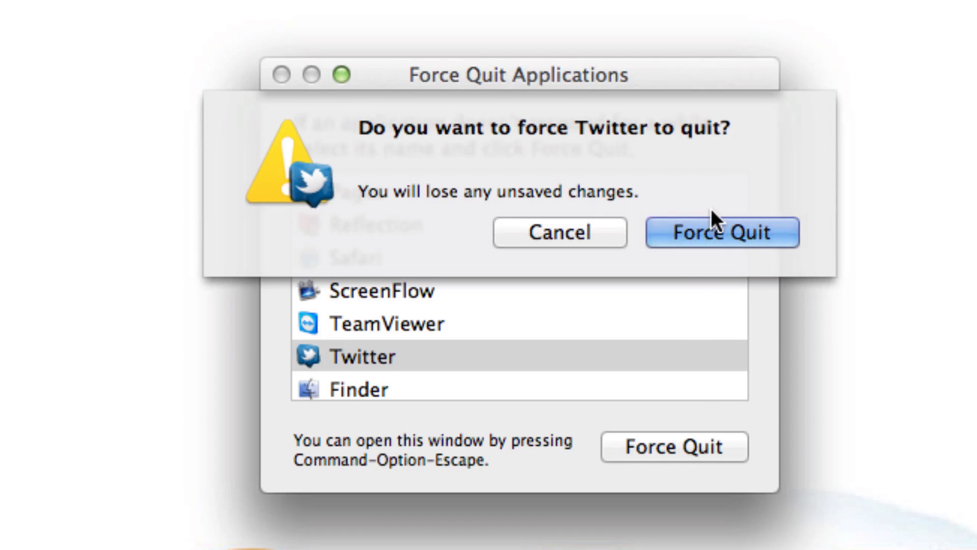
left_click(729, 233)
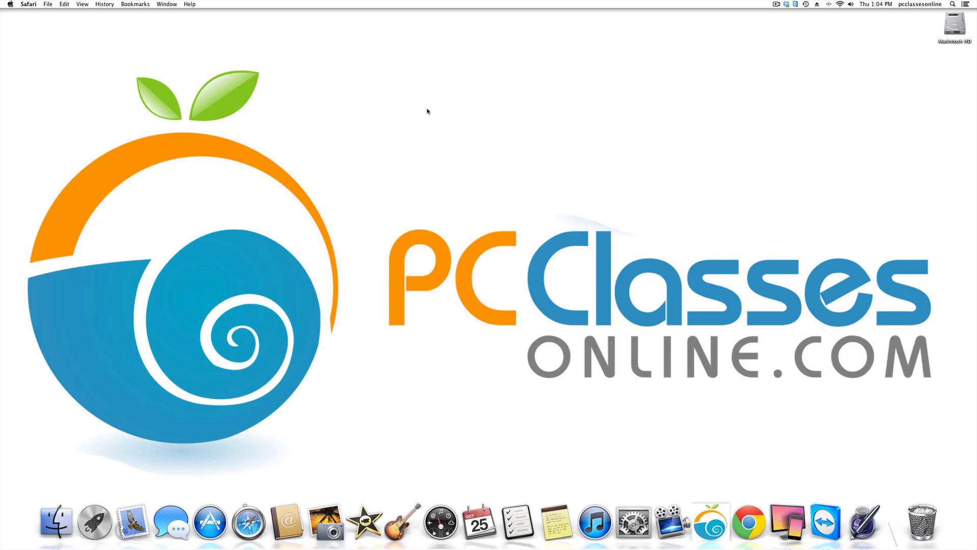
Reopen Safari on CNN, check its windows in App Exposé, then follow the Junk-fighting 'space fence' story link.
left_click(248, 521)
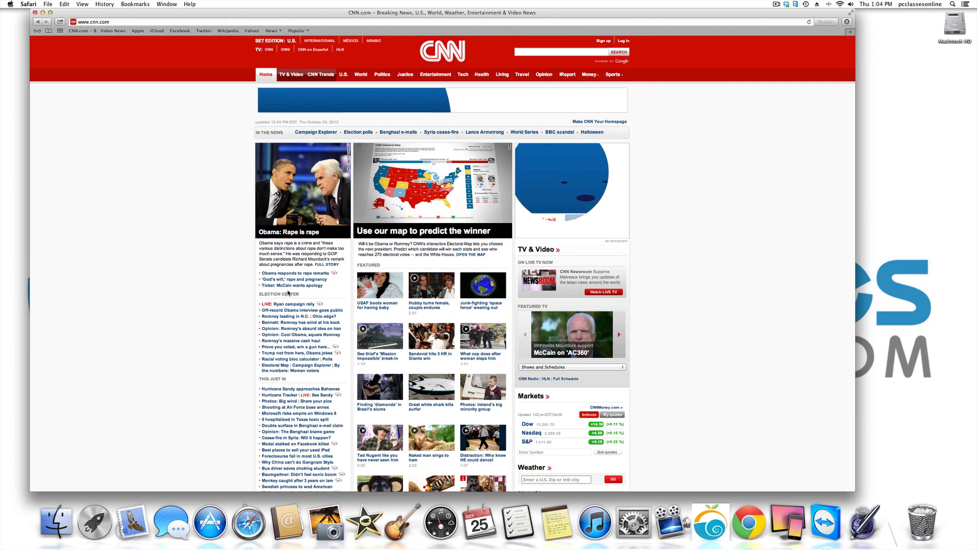
key("ctrl+Down")
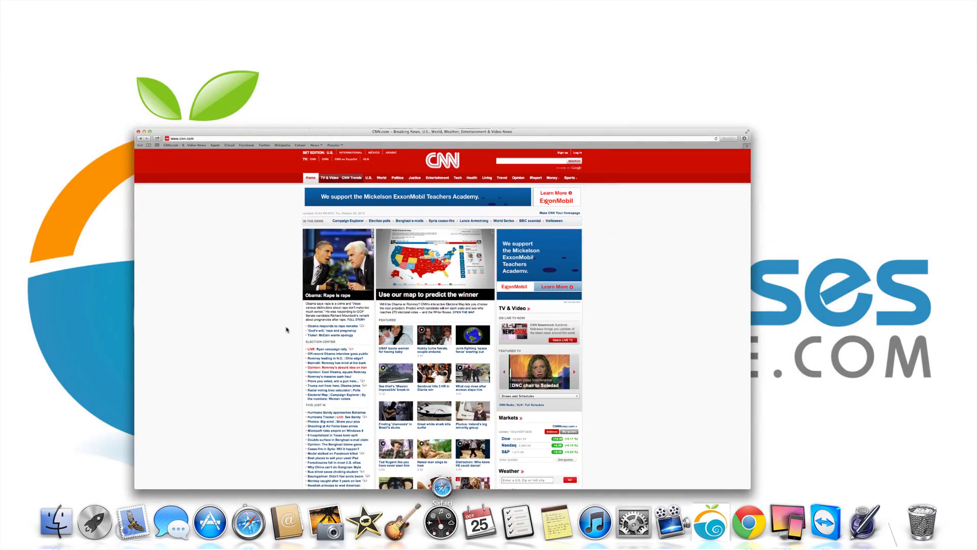
left_click(341, 349)
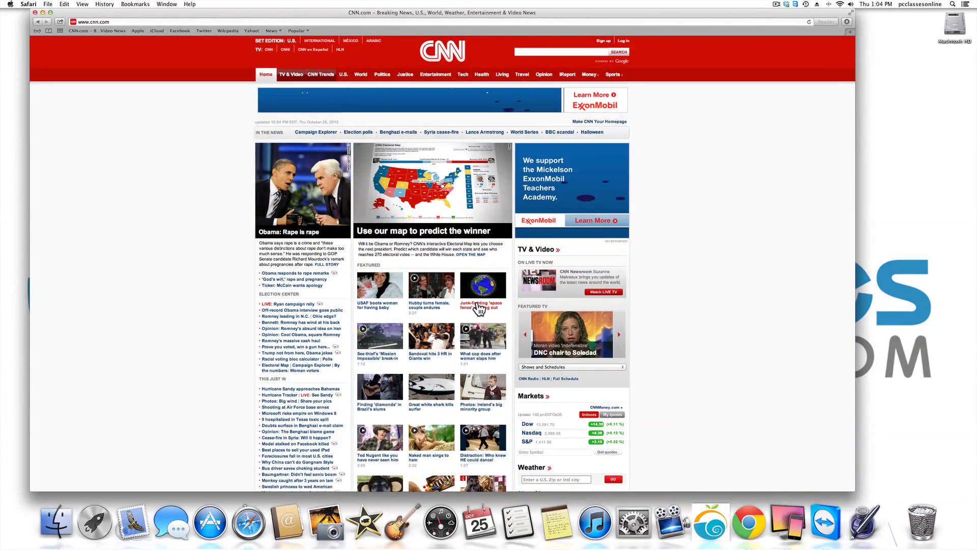
left_click(477, 305)
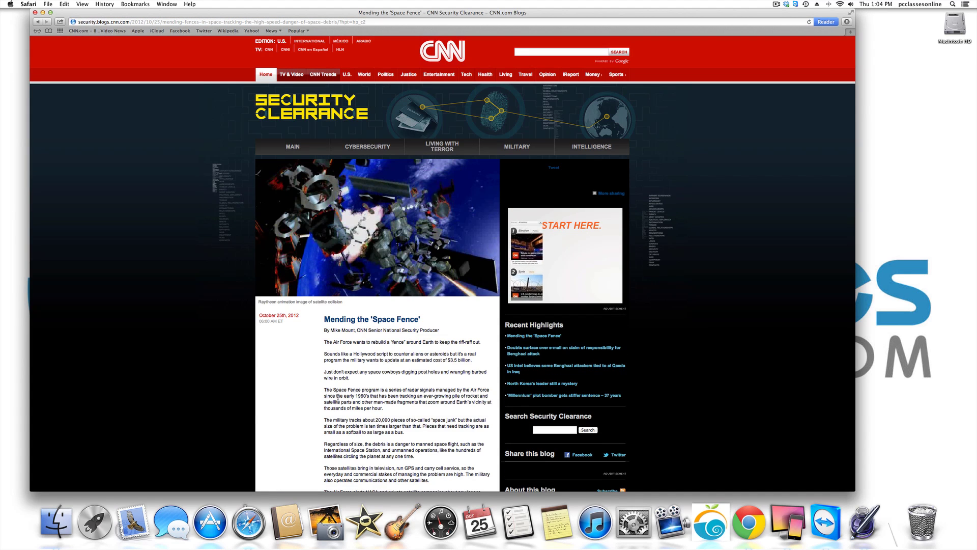
scroll(338, 398, "down", 1)
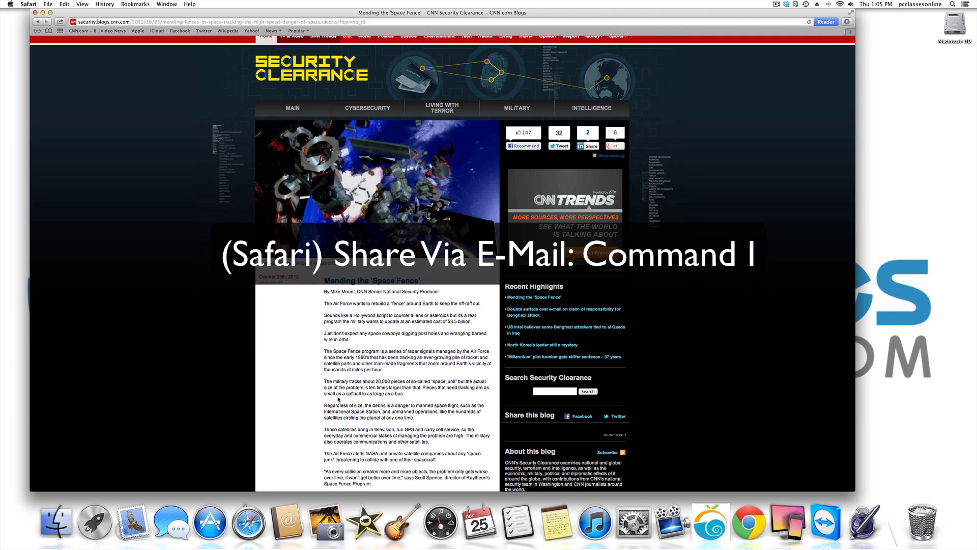
Share the 'Mending the Space Fence' article by Mail with Command-I and review the drafted message body.
key("super+i")
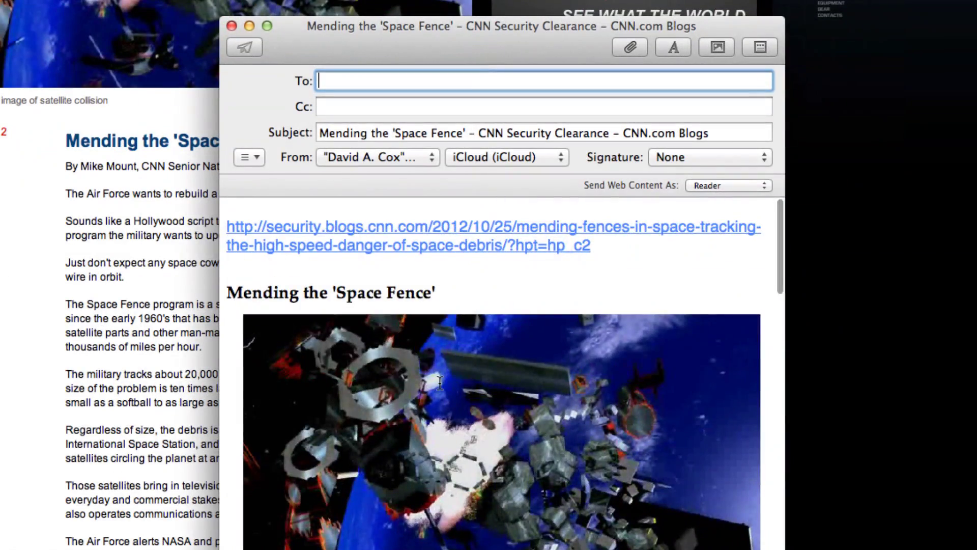
scroll(485, 385, "down", 3)
scroll(440, 381, "down", 15)
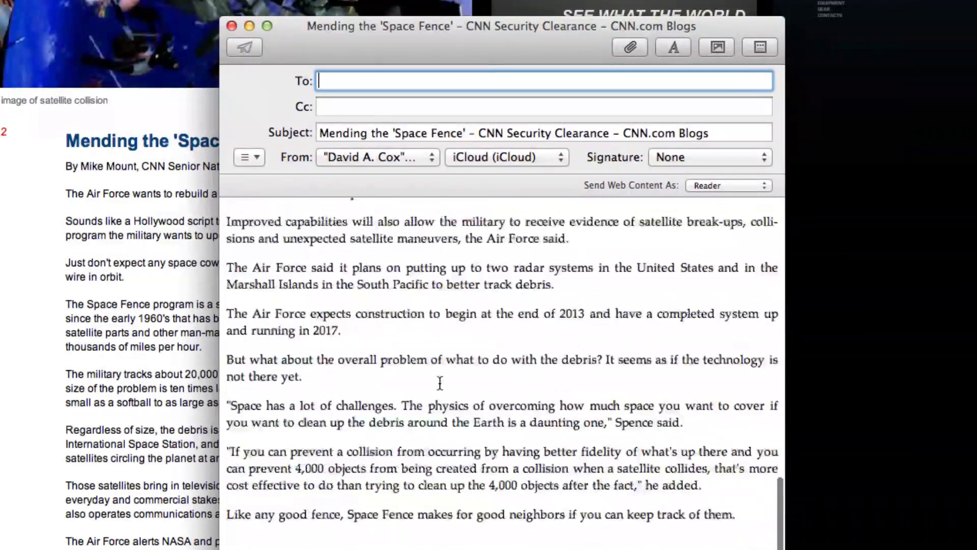
scroll(441, 384, "up", 20)
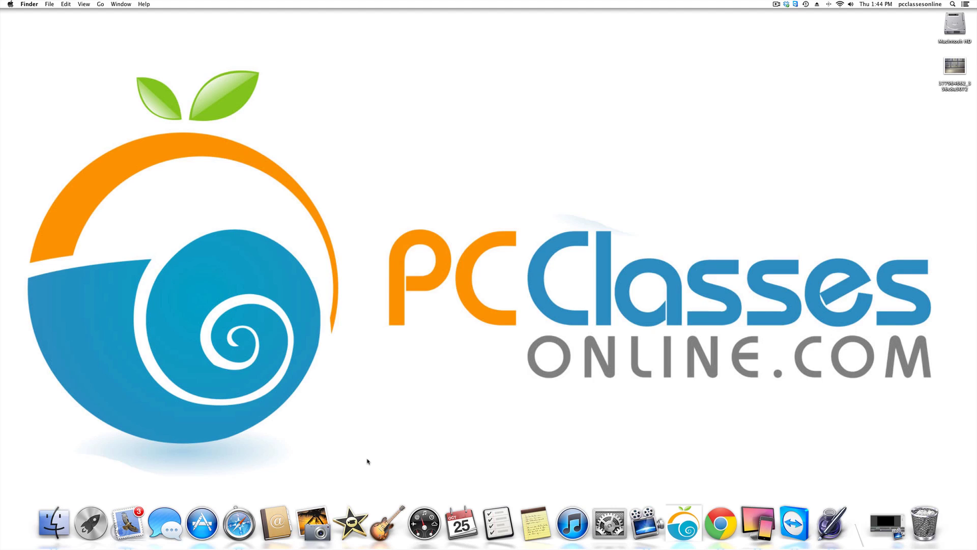
Capture the whole screen, then Quick Look the new Screen Shot file on the desktop and close it.
key("super+shift+3")
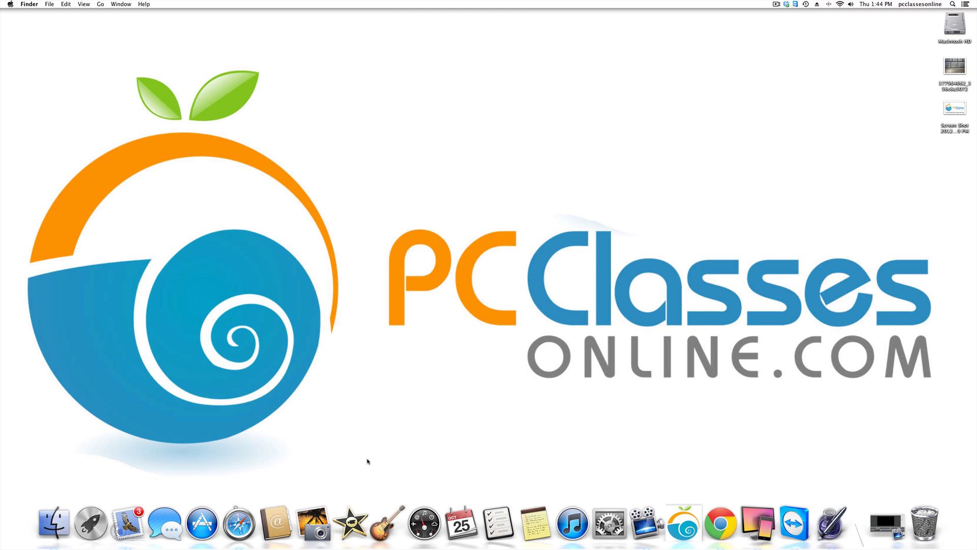
left_click(956, 109)
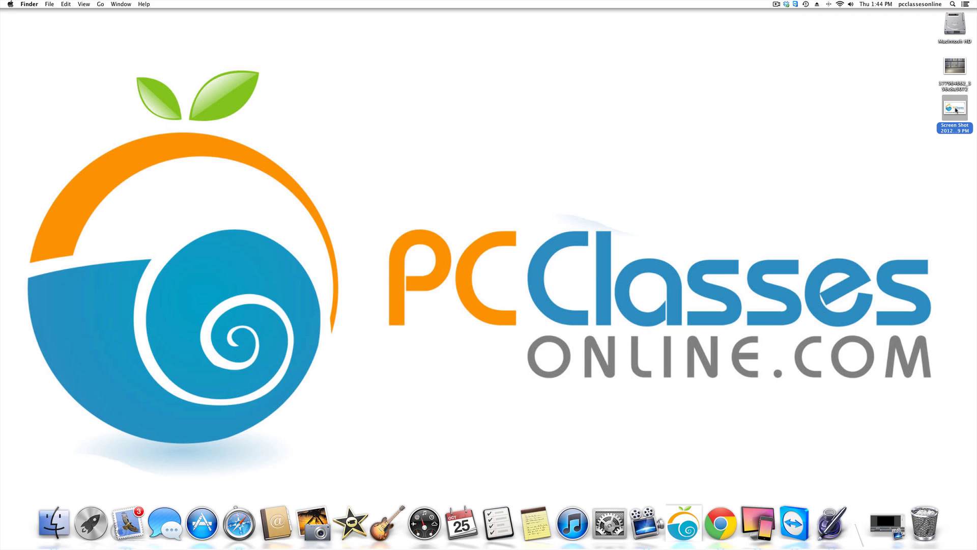
key("space")
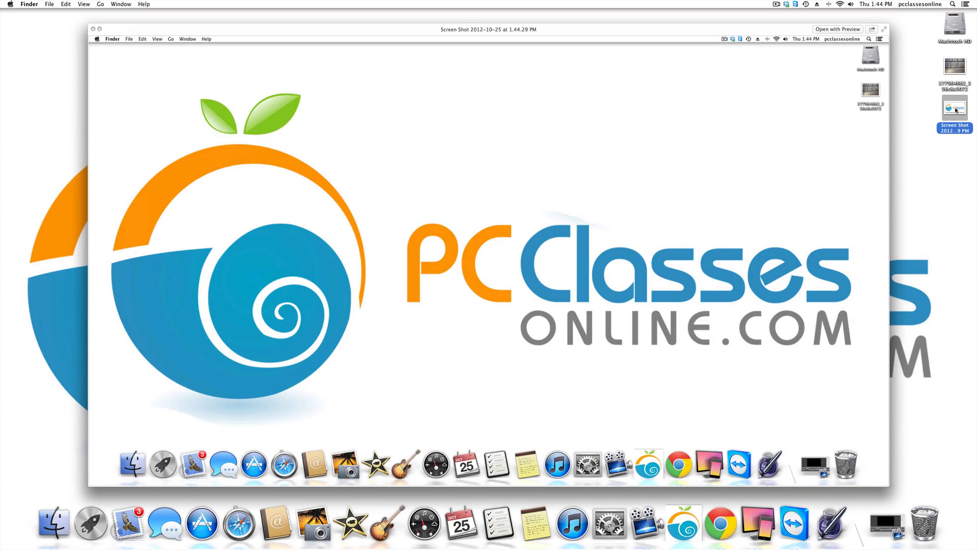
key("space")
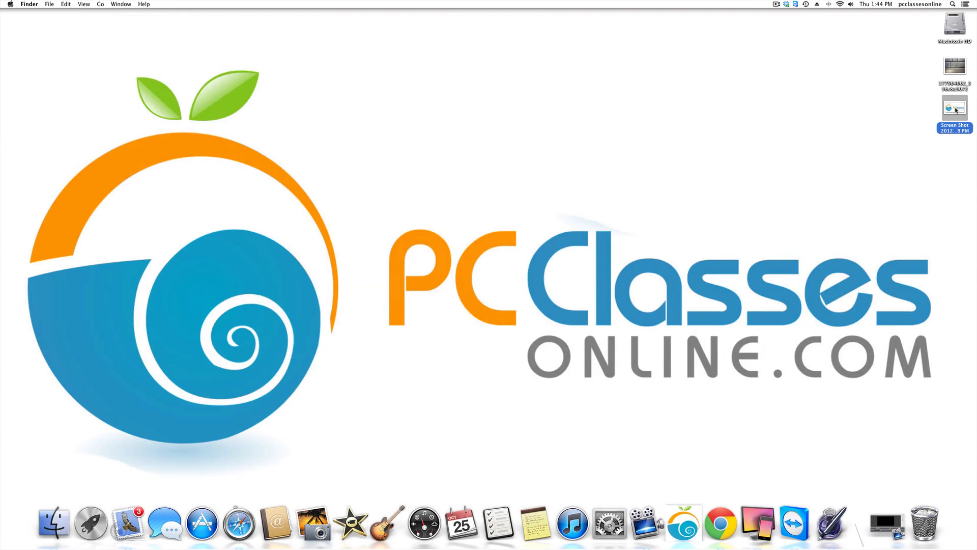
Capture a screenshot of just the dragged region around the snail logo with Command-Shift-4.
left_click(738, 187)
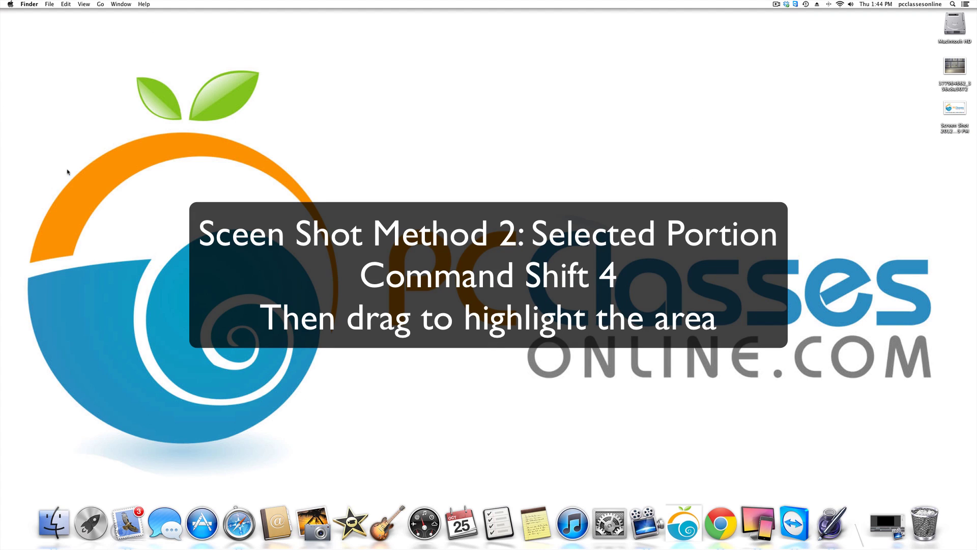
key("super+shift+4")
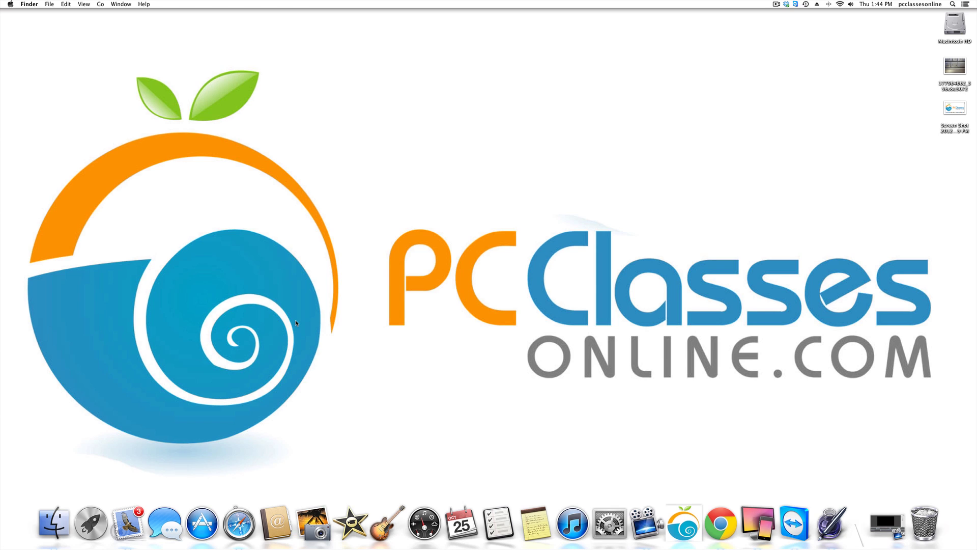
key("super+shift+4")
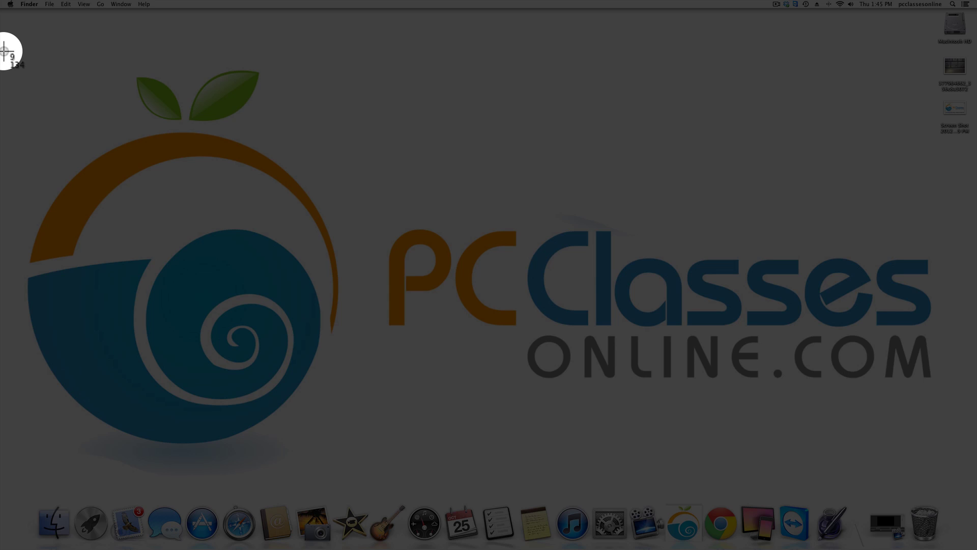
left_click_drag(4, 51, 380, 484)
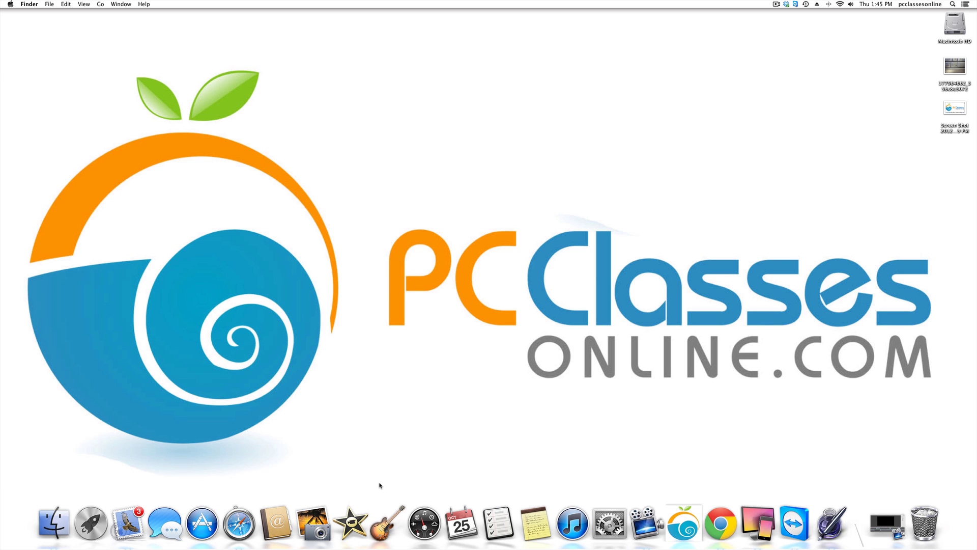
Preview the new region screenshot on the desktop, then close it and deselect the file.
left_click(955, 148)
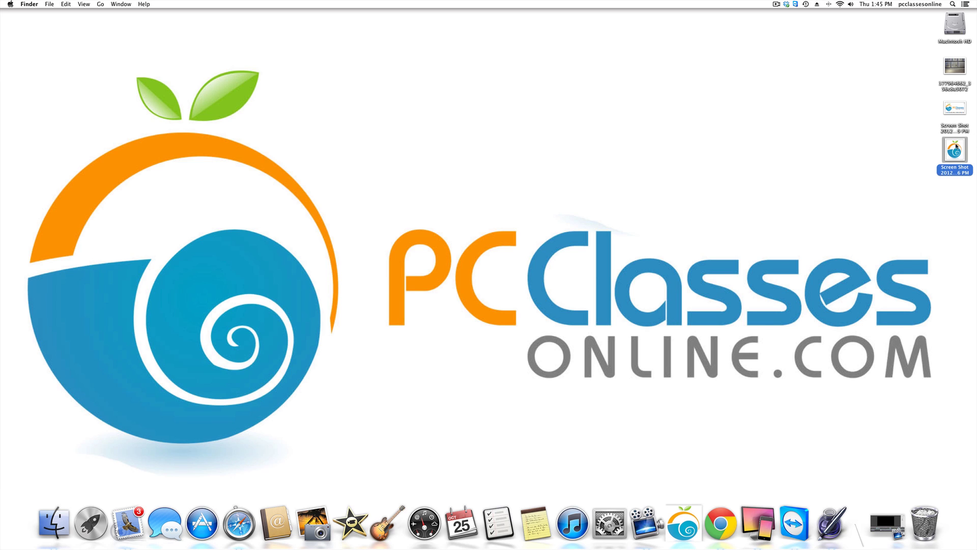
key("space")
key("space")
left_click(713, 213)
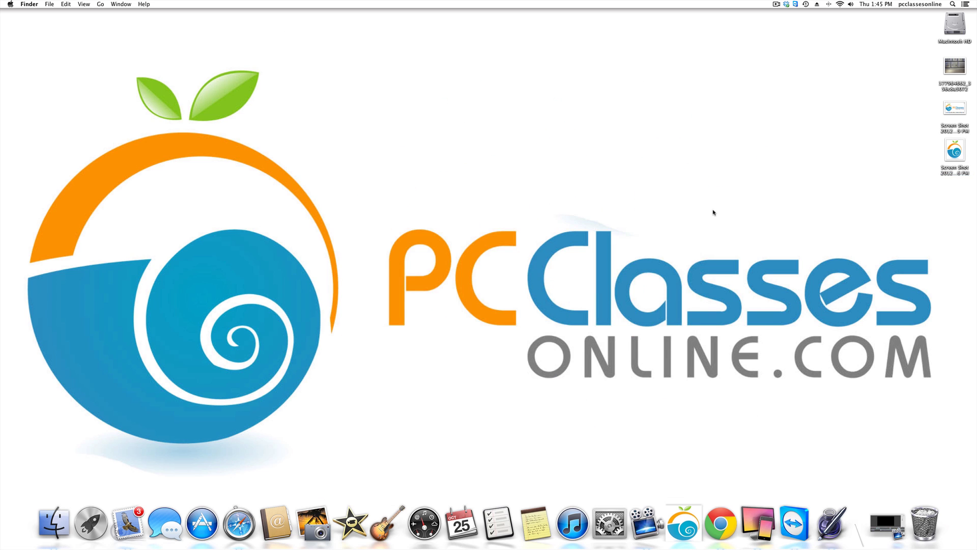
Launch Safari, shrink its window, load the Yahoo! home page and move the window right.
left_click(239, 520)
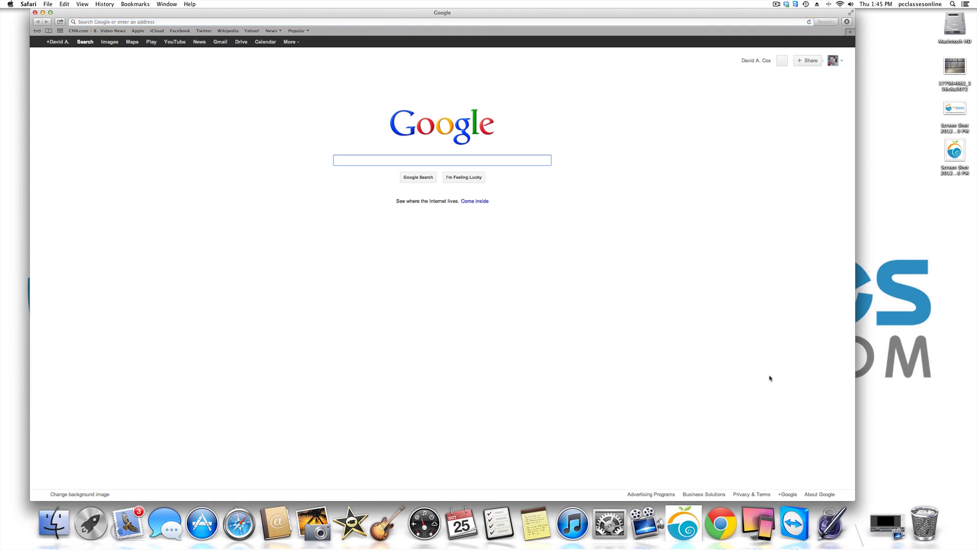
left_click_drag(857, 492, 465, 381)
left_click(251, 31)
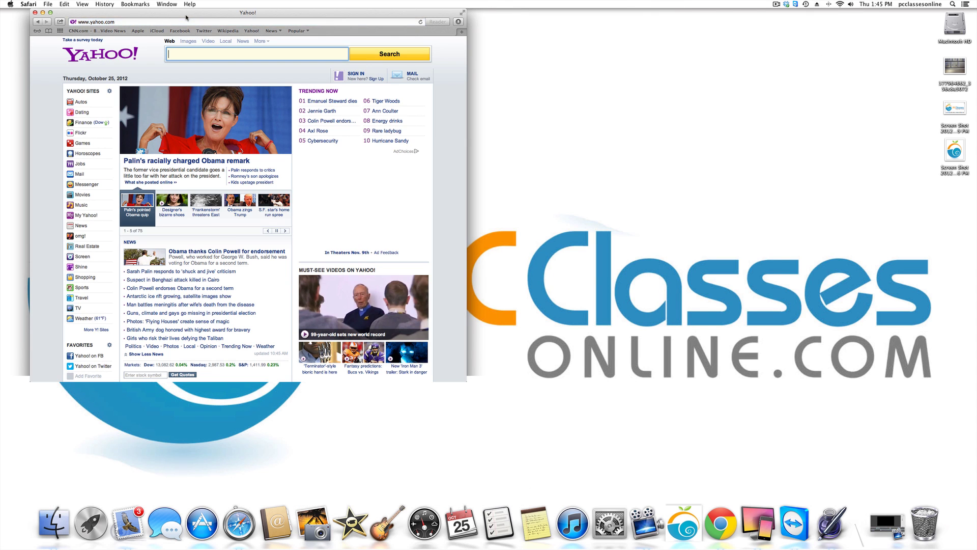
left_click_drag(185, 14, 592, 14)
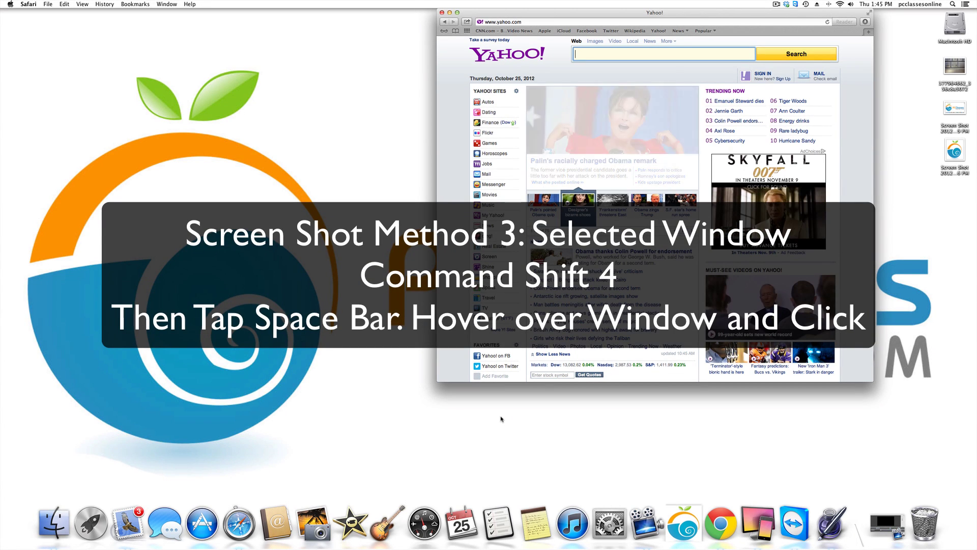
Save a screenshot of only the Yahoo browser window using Command-Shift-4 window capture mode.
key("super+shift+4")
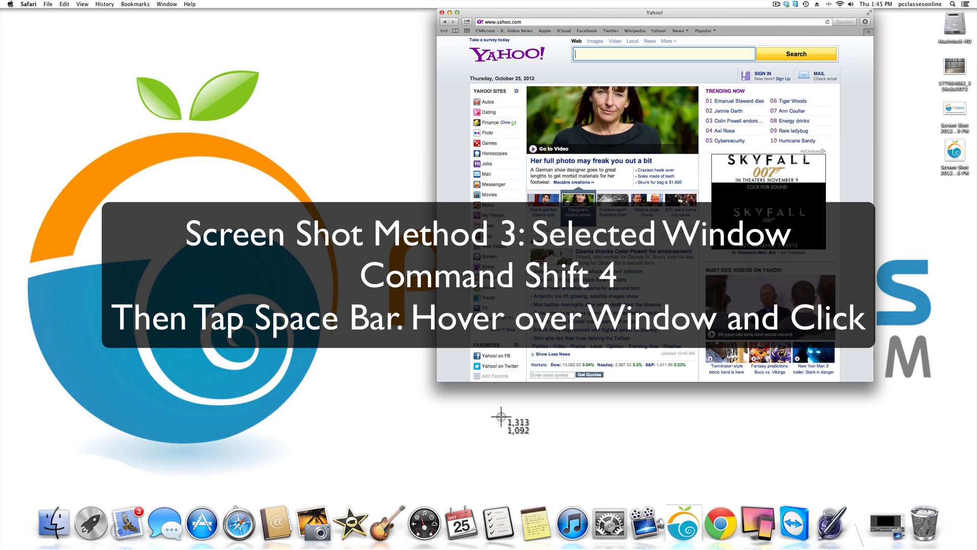
key("space")
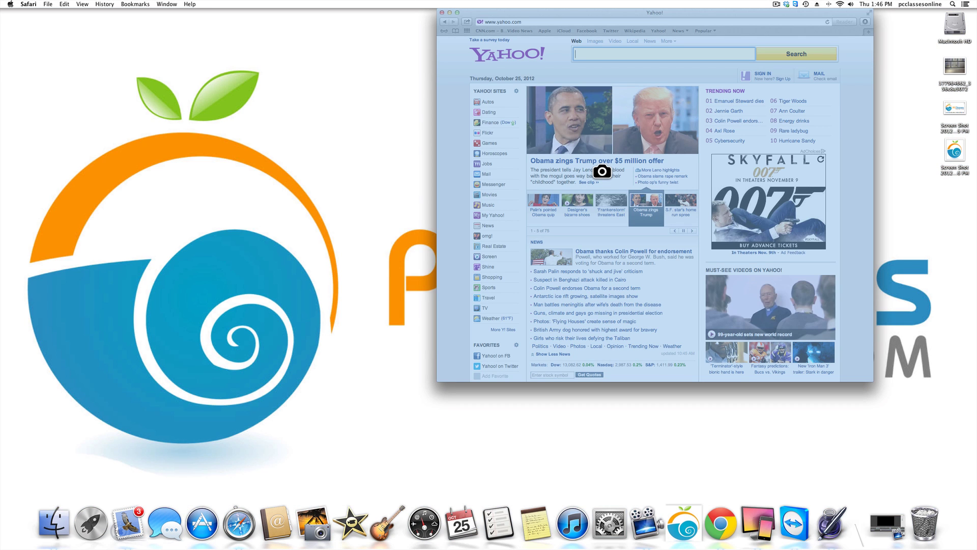
left_click(602, 171)
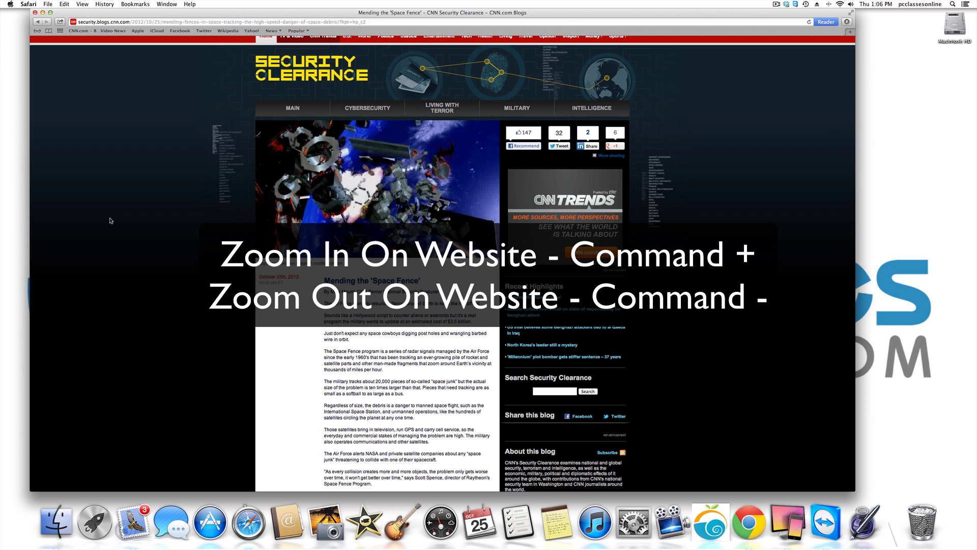
Zoom the CNN article in twice, out once, then back in with Command-plus and Command-minus.
key("super+plus")
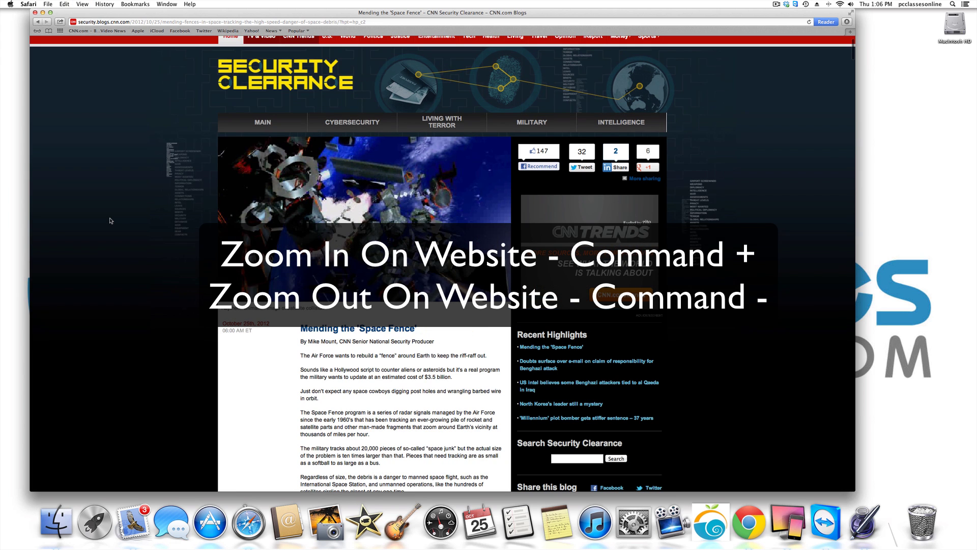
key("super+plus")
key("super+plus")
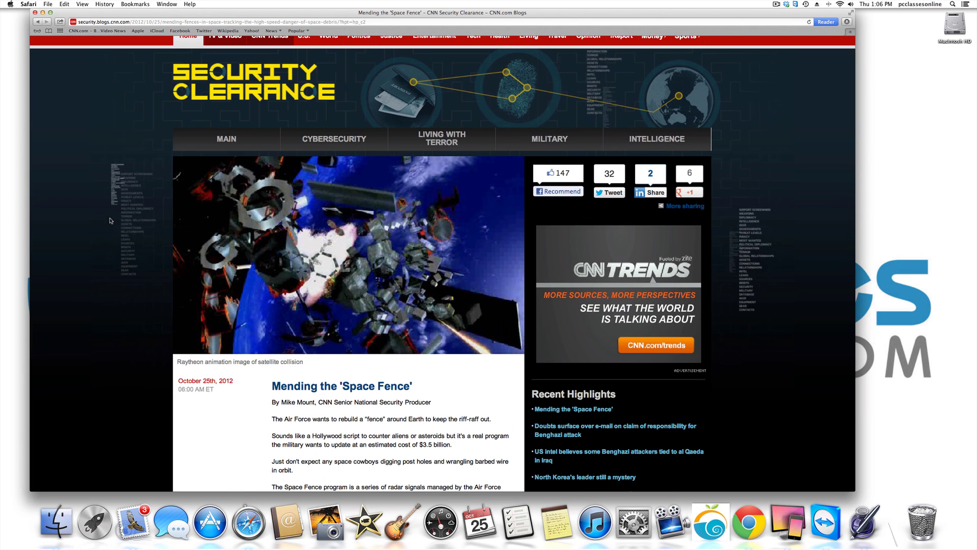
key("super+minus")
key("super+minus")
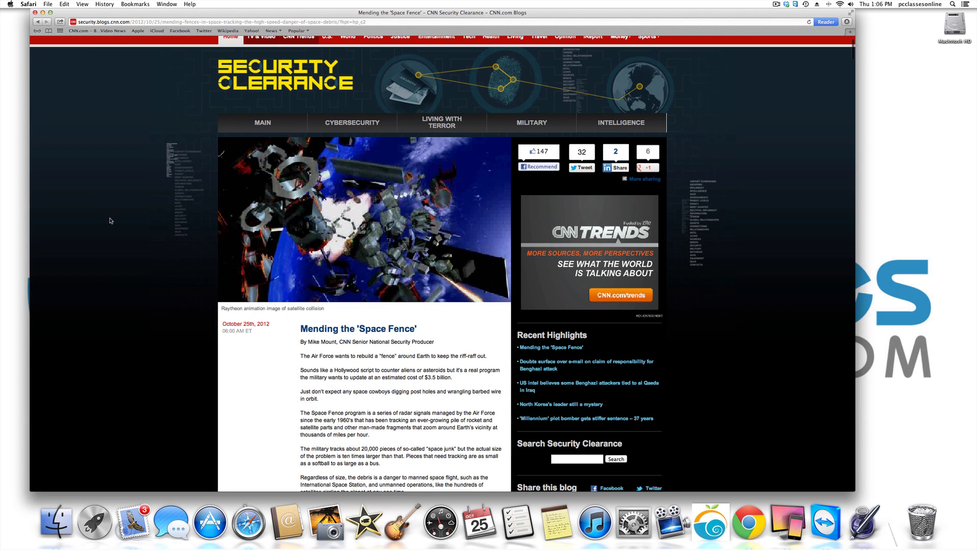
key("super+plus")
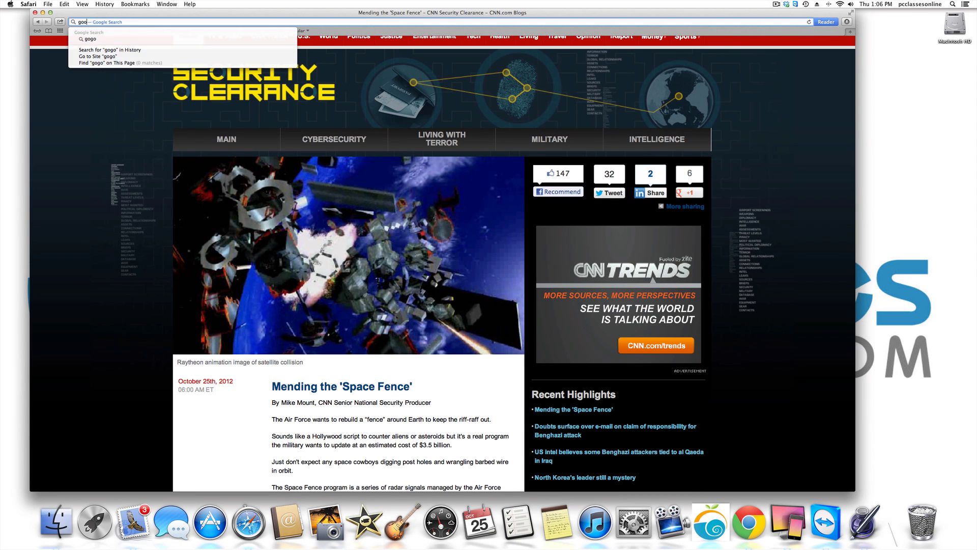
Load google.com and search for 'zoom extension safari'.
type("gle.com")
key("Return")
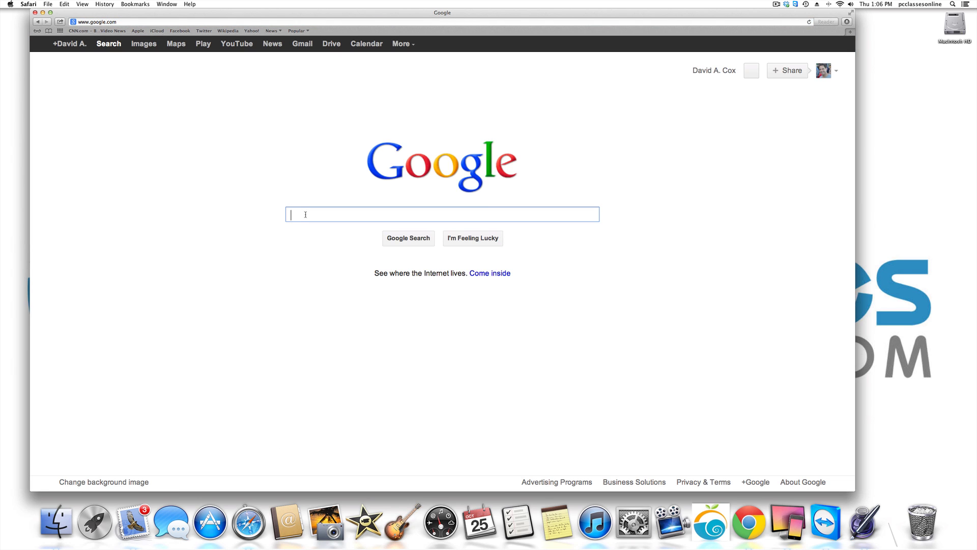
type("zoom ")
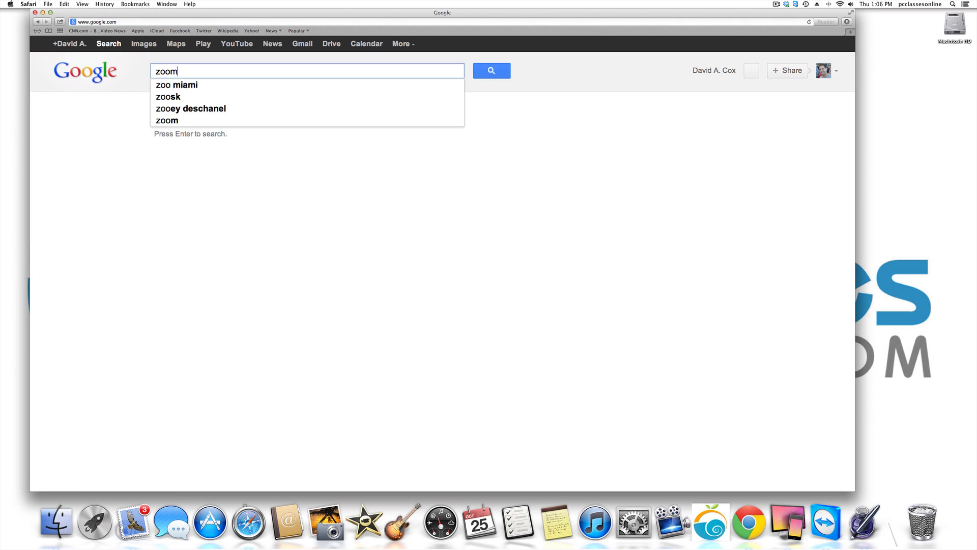
type("exten")
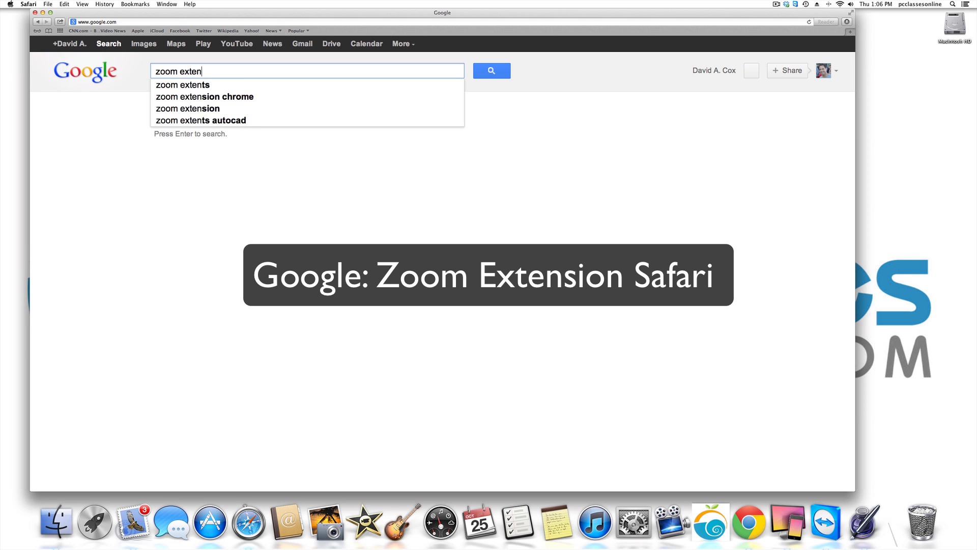
type("sion safari")
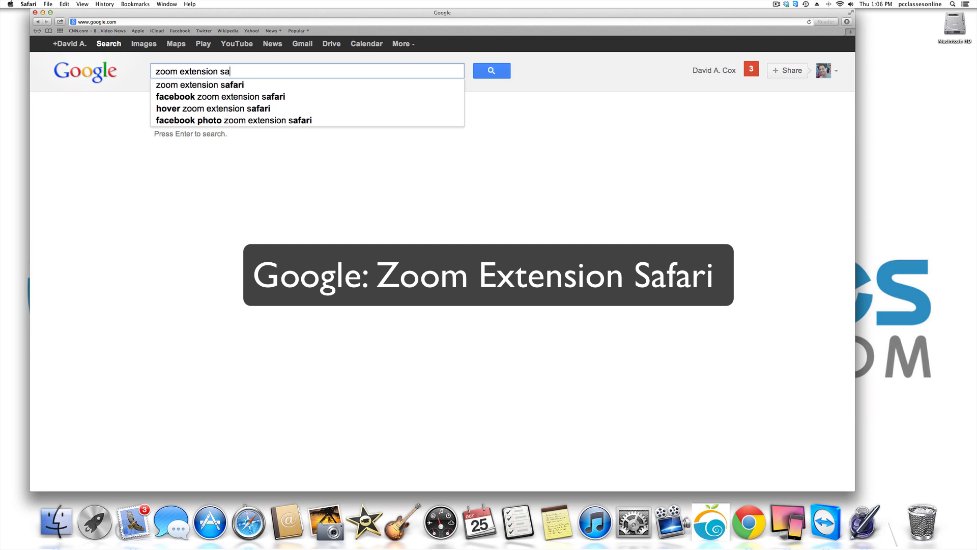
key("Return")
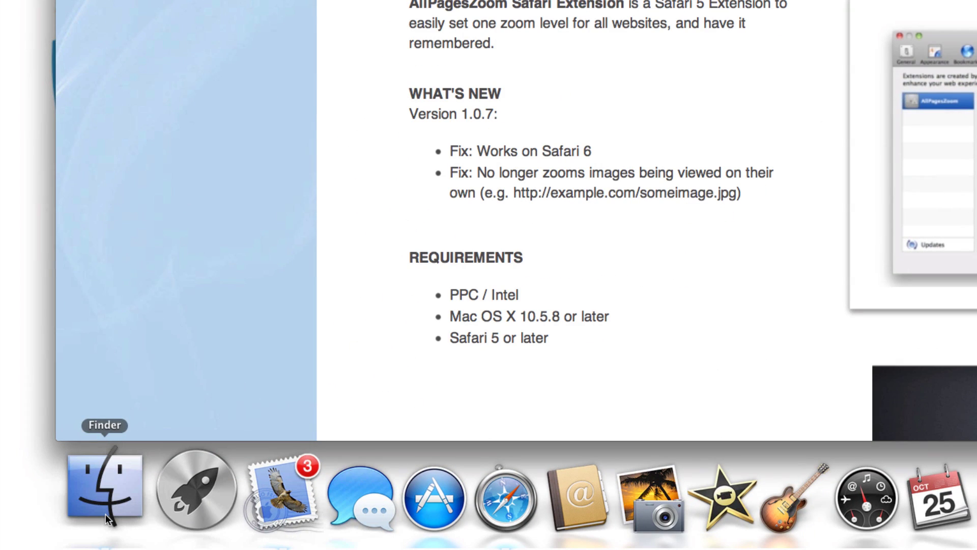
Install AllPagesZoom.safariextz from the Downloads folder into Safari.
left_click(104, 512)
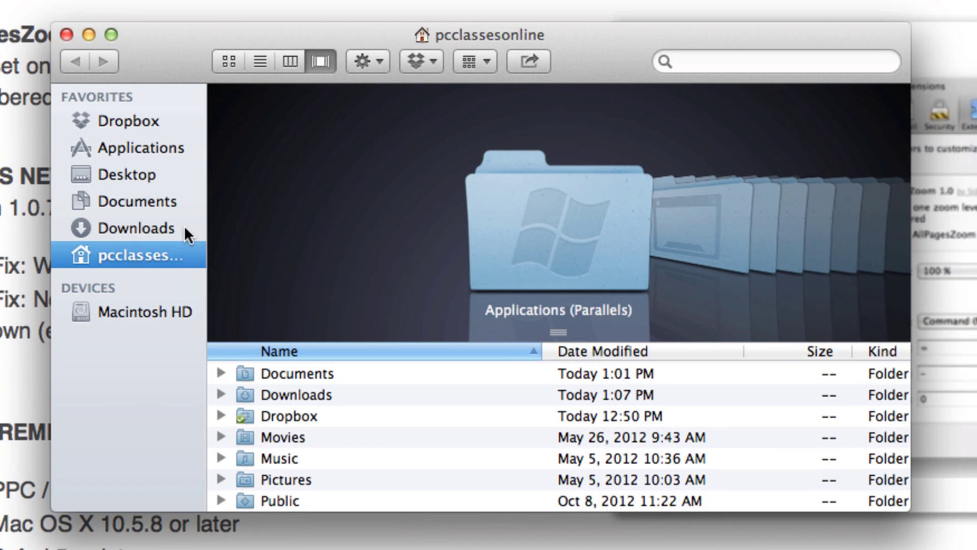
left_click(185, 228)
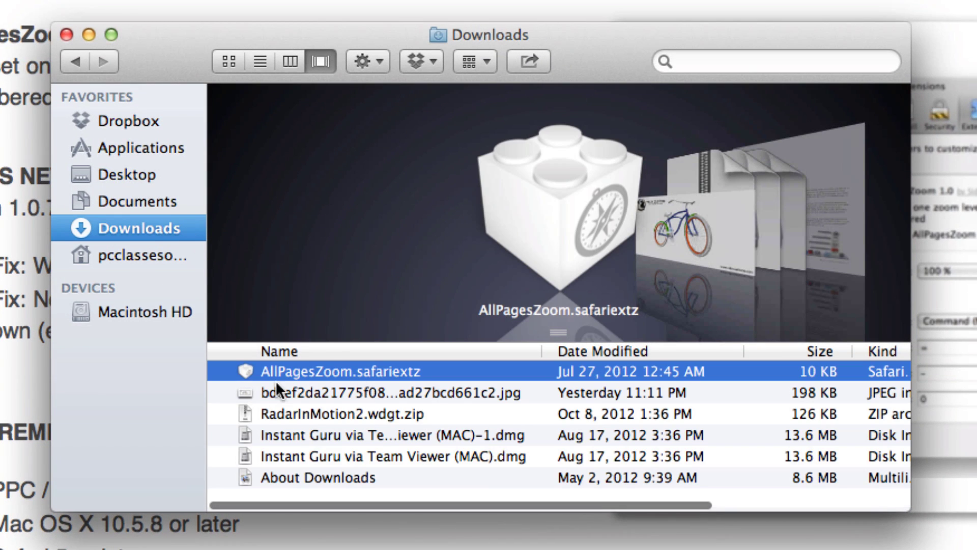
double_click(415, 371)
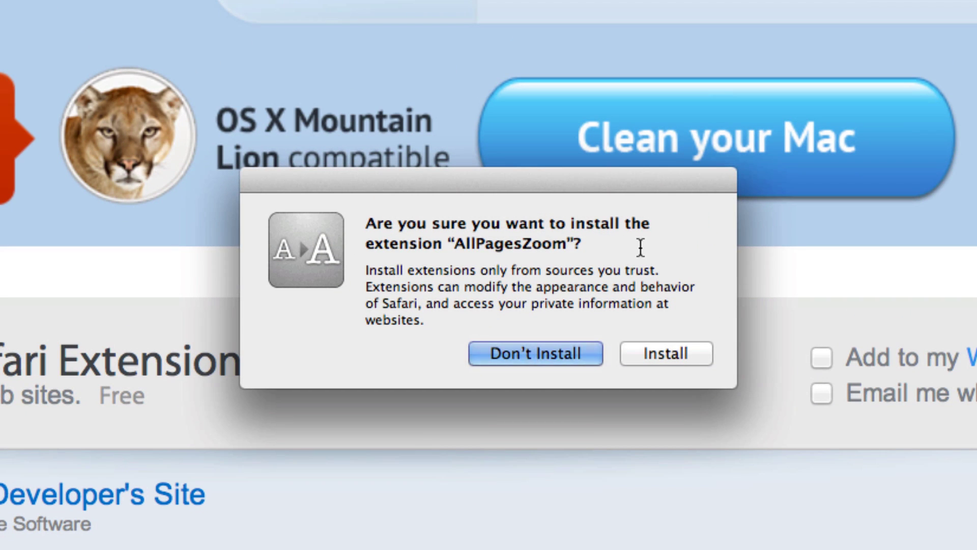
left_click(678, 351)
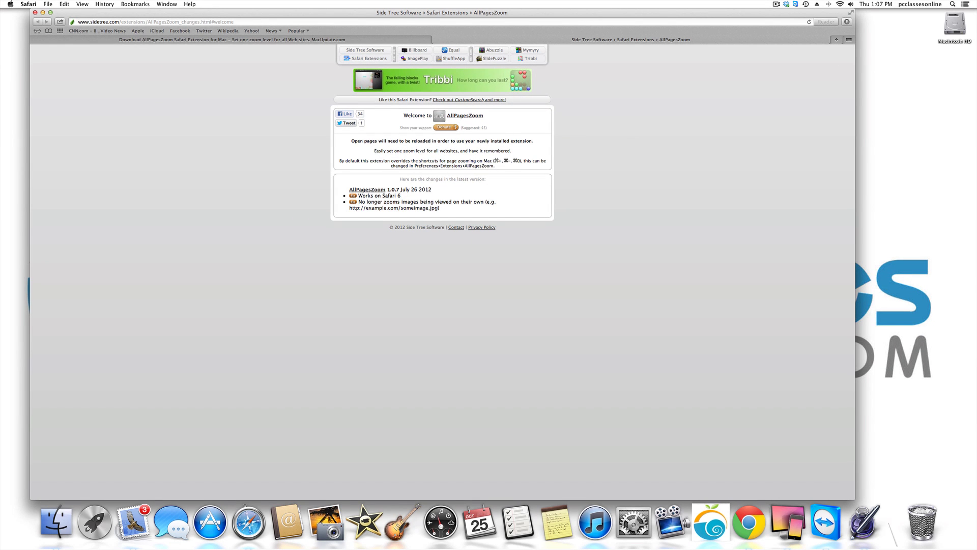
Close the Side Tree Software welcome tab for AllPagesZoom 1.0.7.
left_click(437, 40)
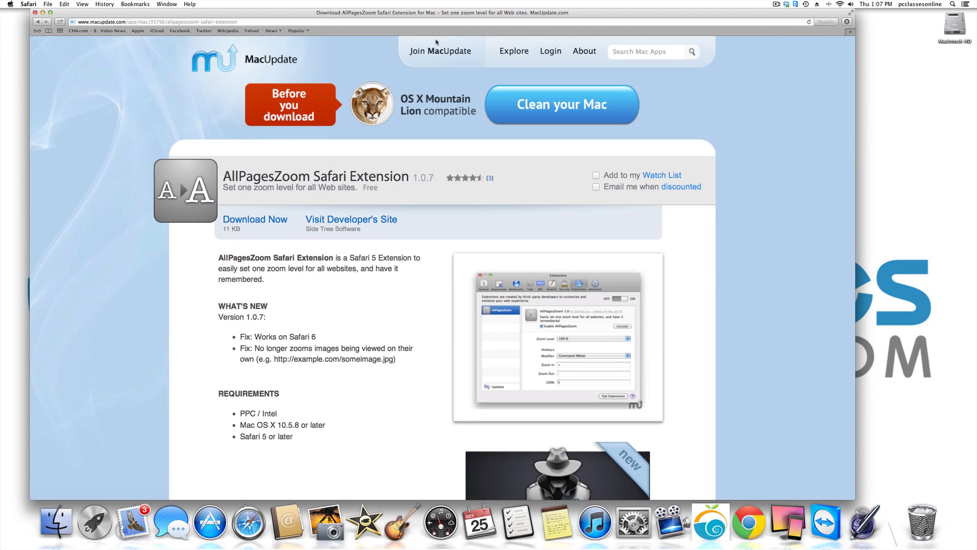